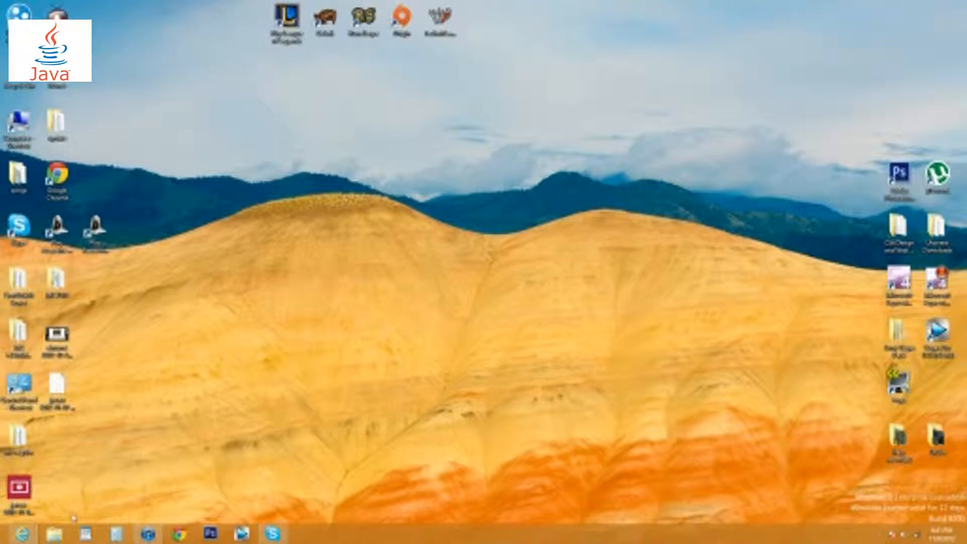
- Switch to Internet Explorer and look over the Bukkit home page and the LogMeIn Hamachi download page
mouse_move(22, 534)
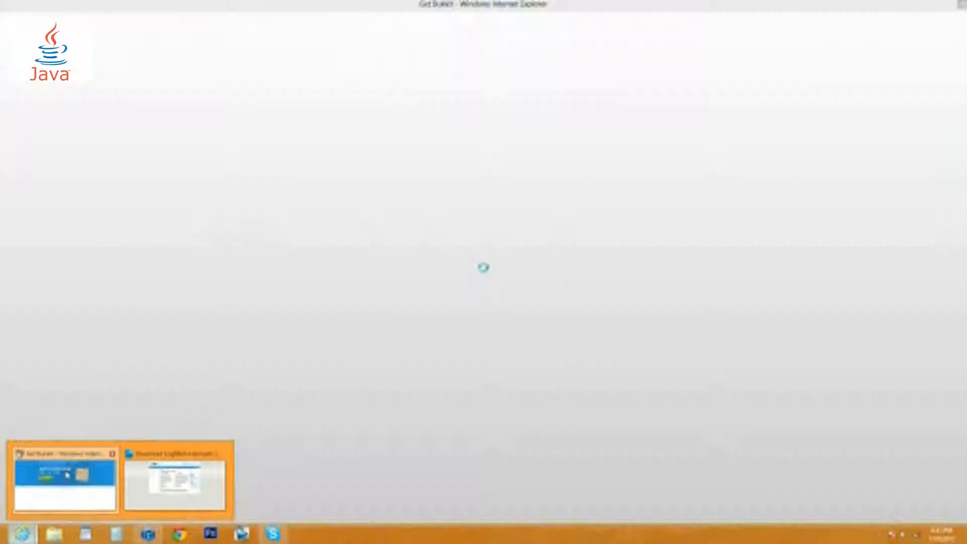
click(65, 484)
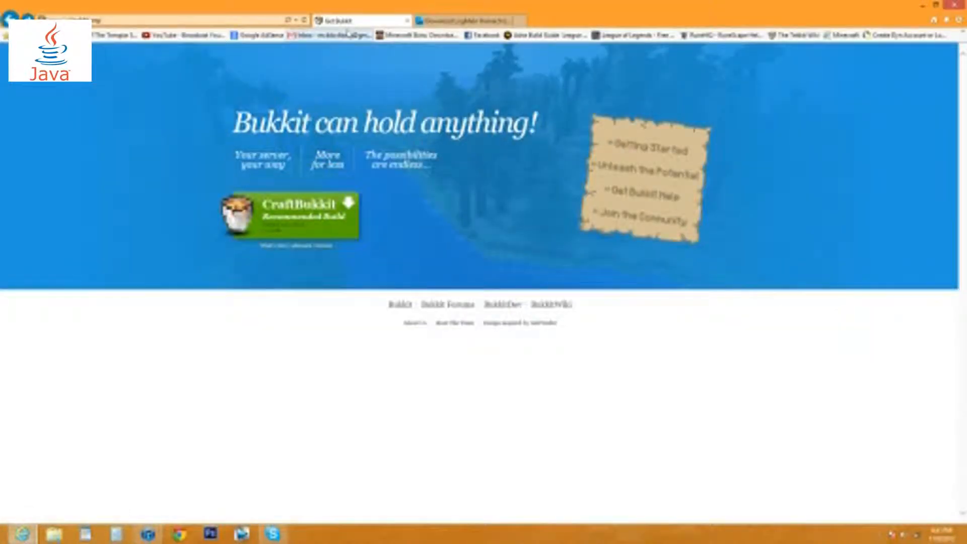
key(ctrl+Tab)
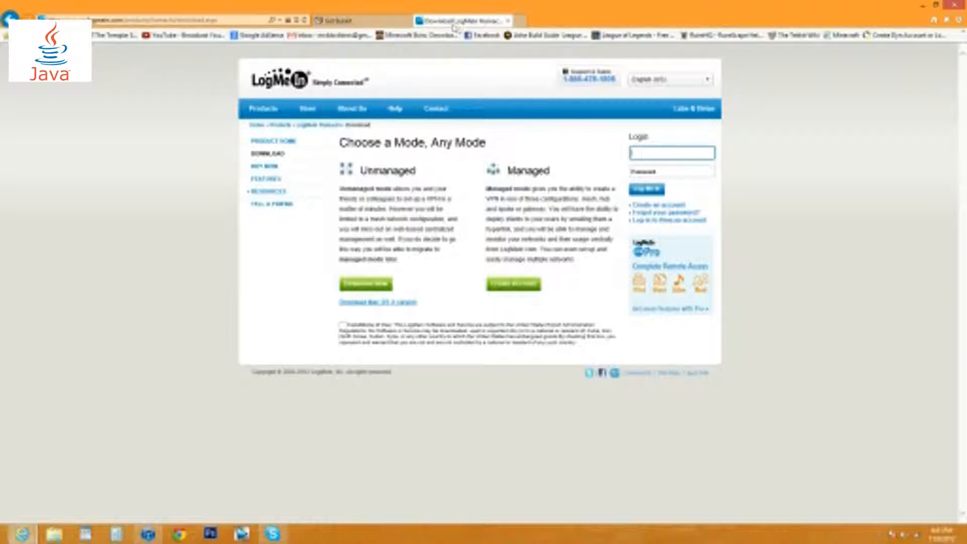
click(370, 22)
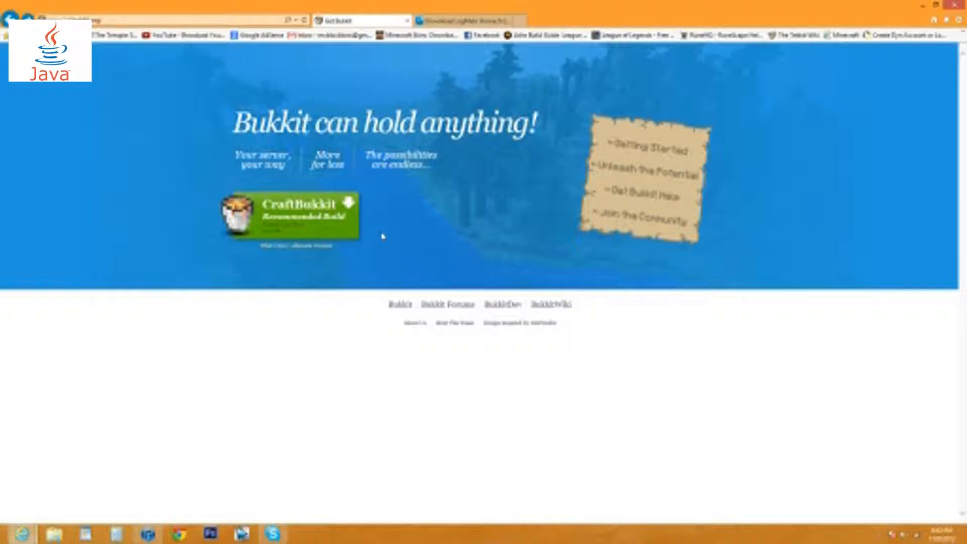
- Open the CraftBukkit builds list from the Bukkit home page and save the 1.4.2-R0.2 Beta Build
click(320, 250)
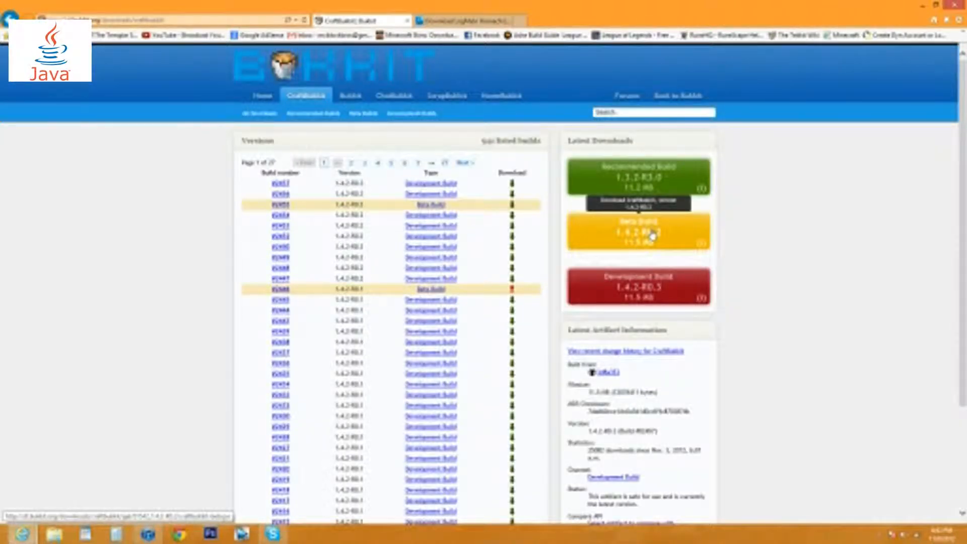
click(652, 235)
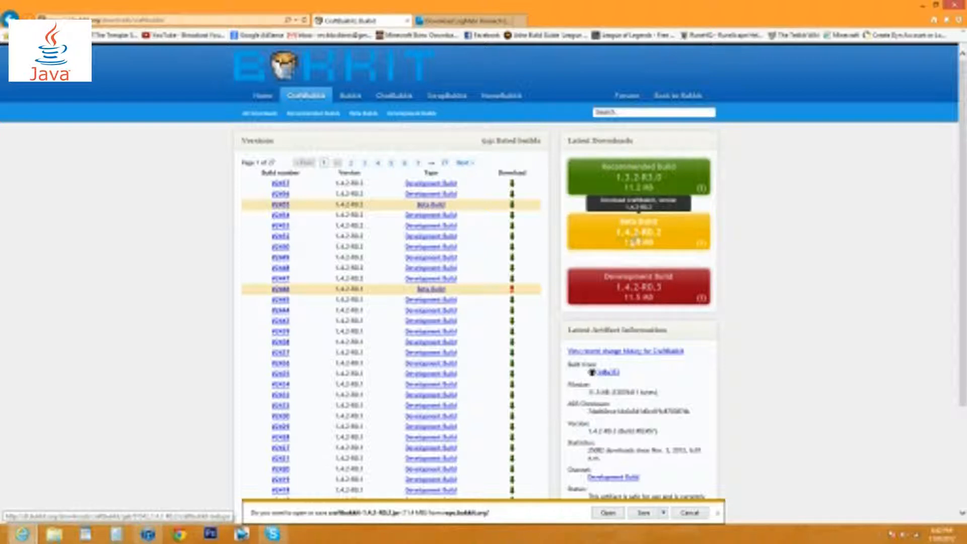
click(644, 513)
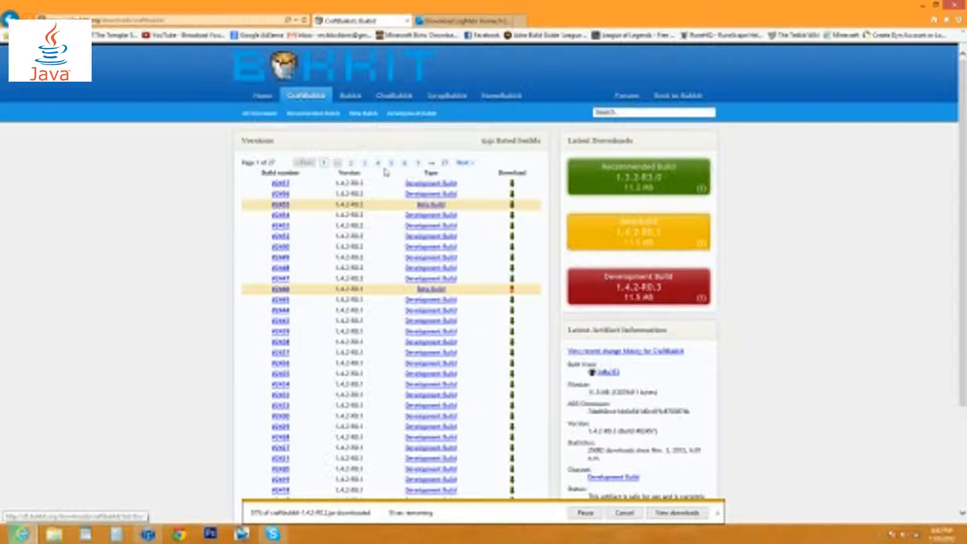
scroll(429, 184, down, 3)
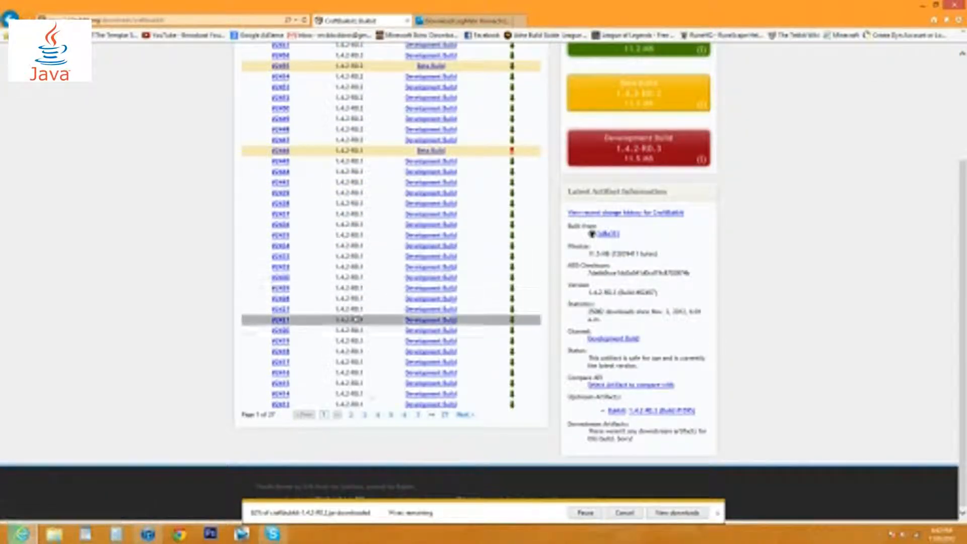
scroll(428, 257, up, 3)
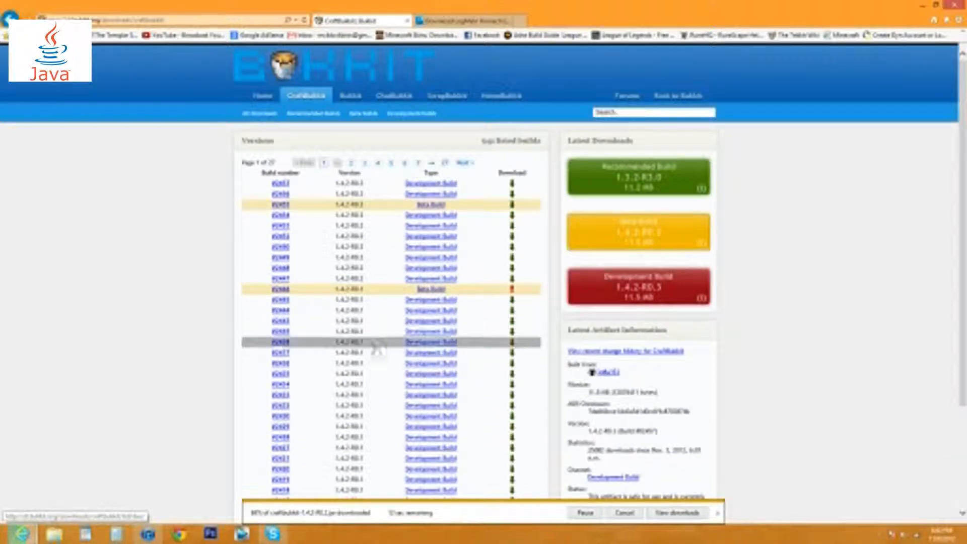
scroll(408, 335, down, 1)
scroll(411, 332, up, 2)
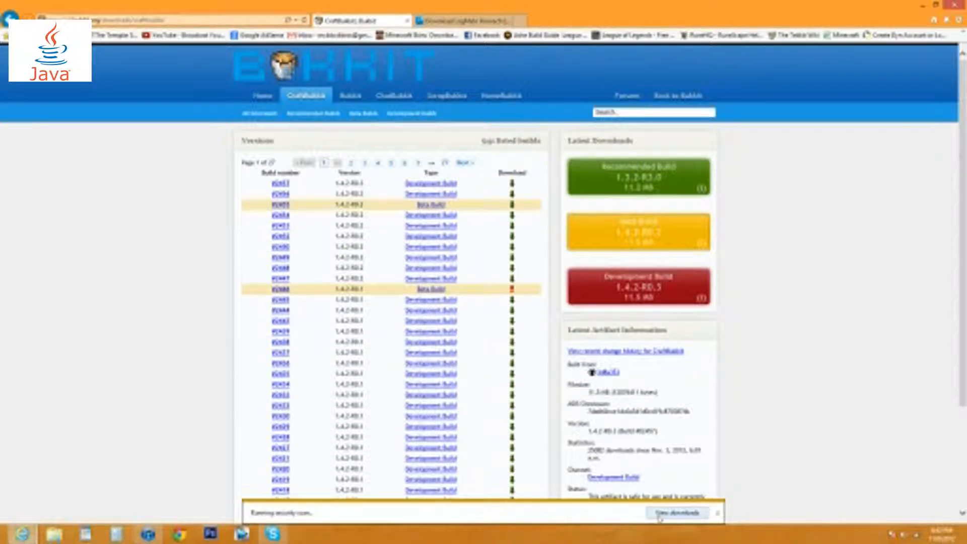
- Show the downloaded craftbukkit file in its Downloads folder, close the browser's download list and return to the desktop
click(677, 513)
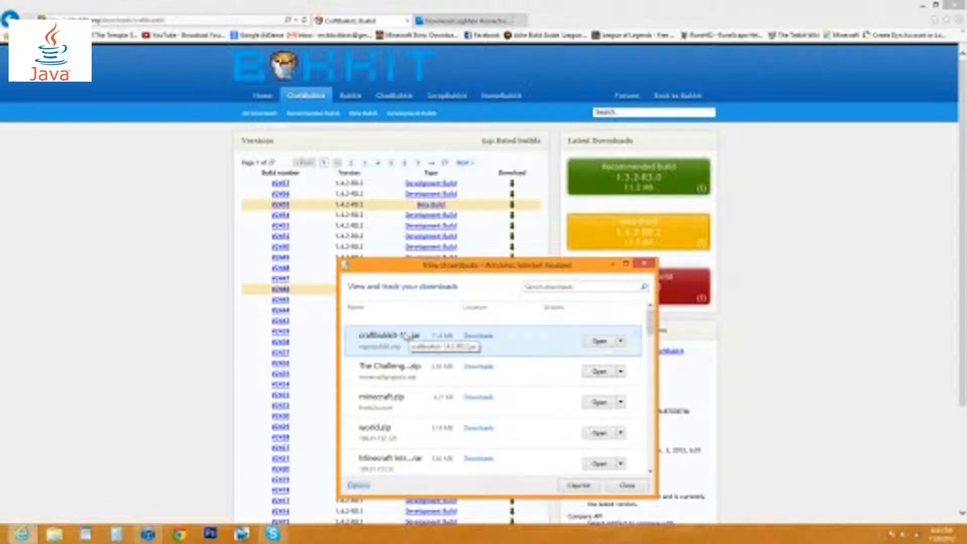
click(472, 338)
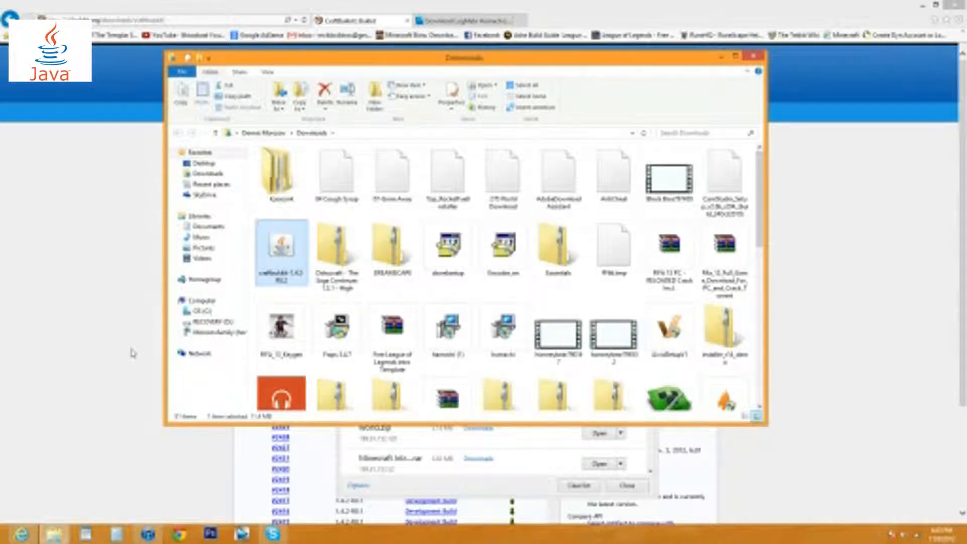
click(951, 361)
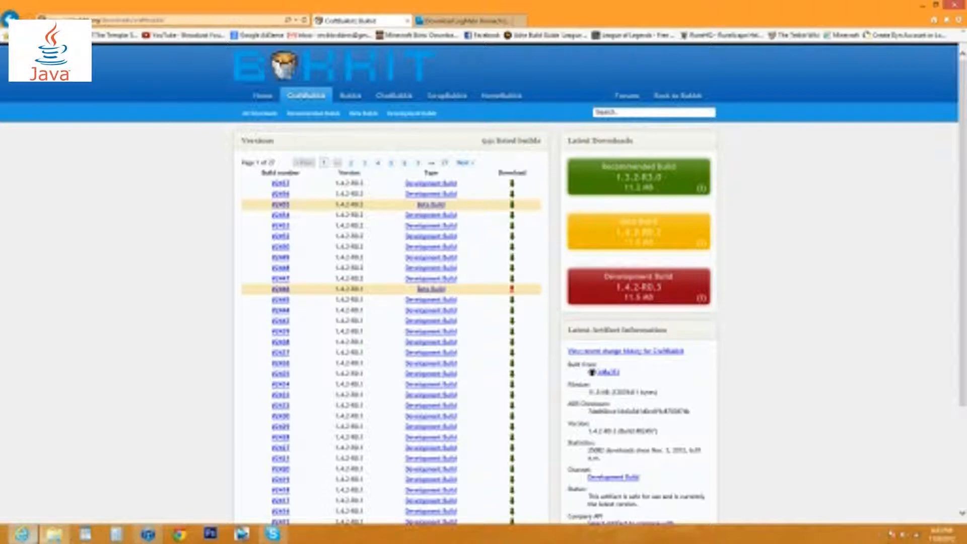
mouse_move(21, 534)
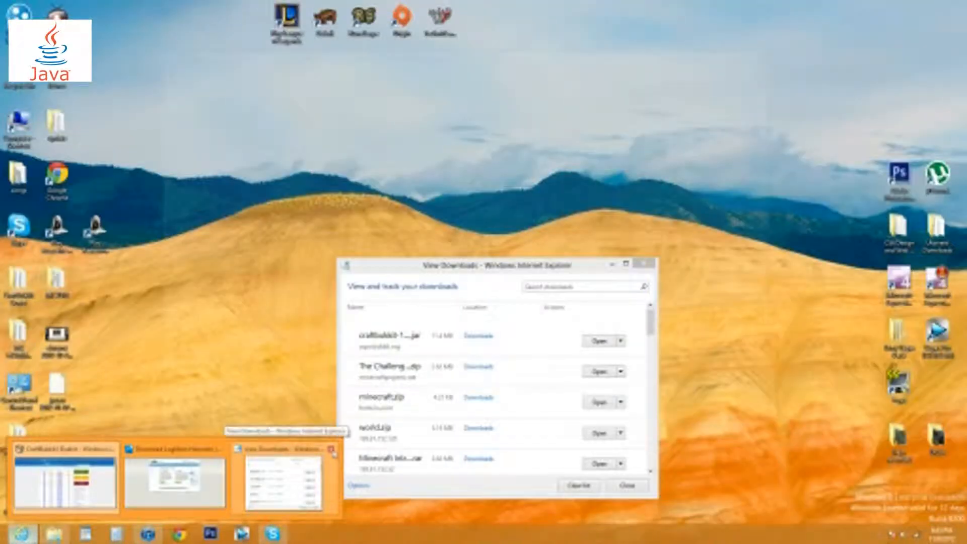
click(331, 449)
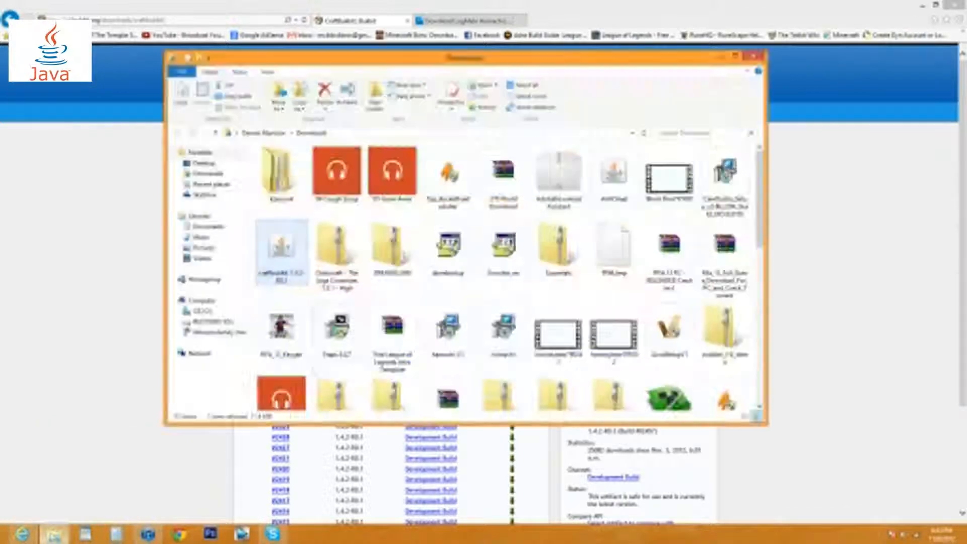
click(126, 473)
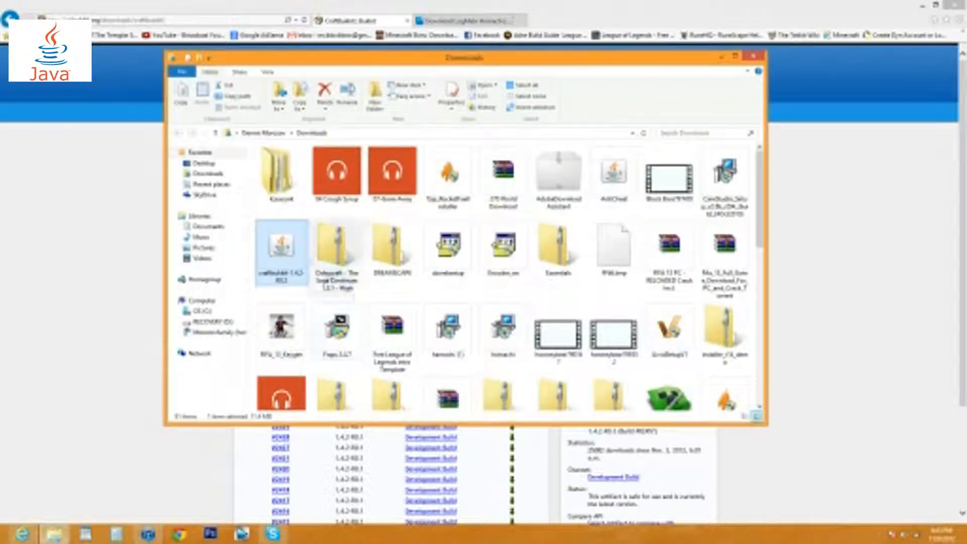
key(super+d)
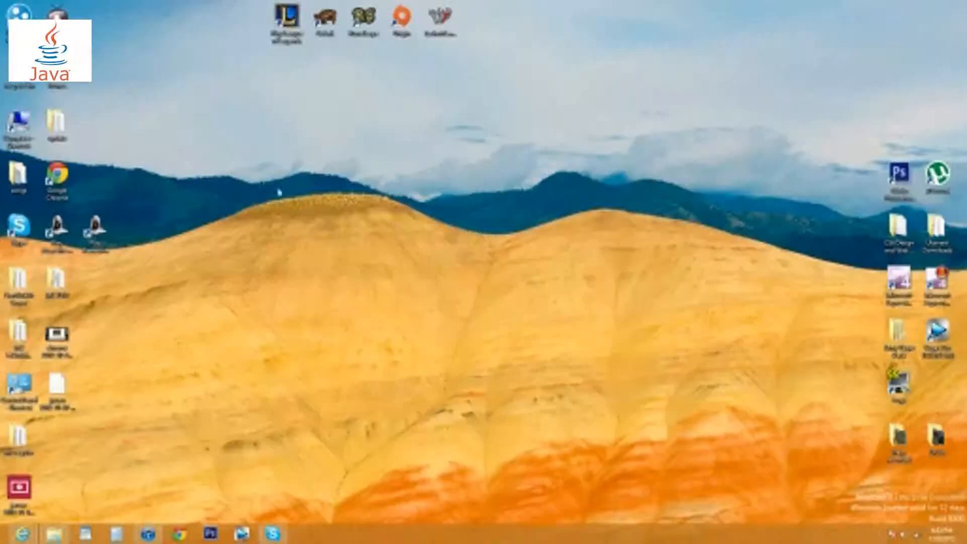
- Create a new folder on the desktop and name it "bukkit MCBLOCKBROS"
right_click(322, 192)
mouse_move(358, 301)
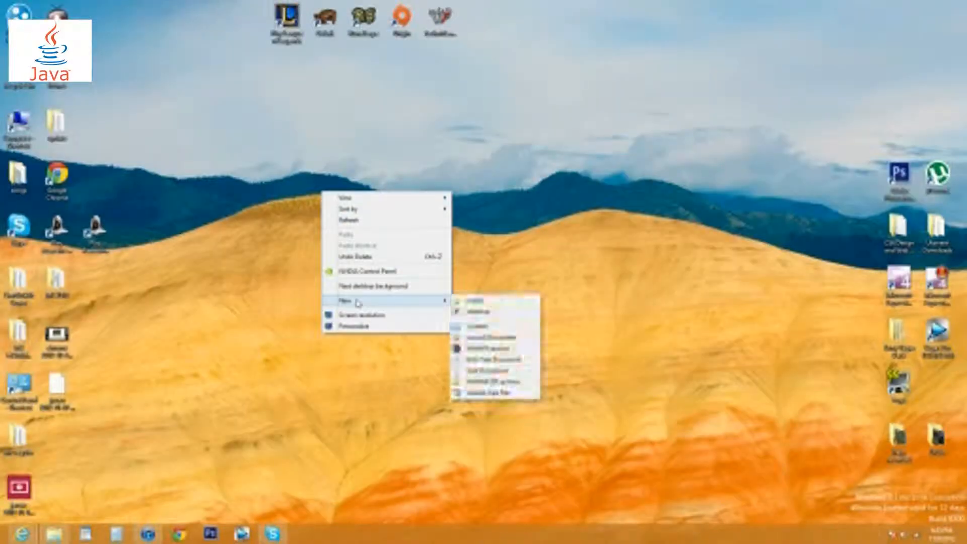
click(467, 301)
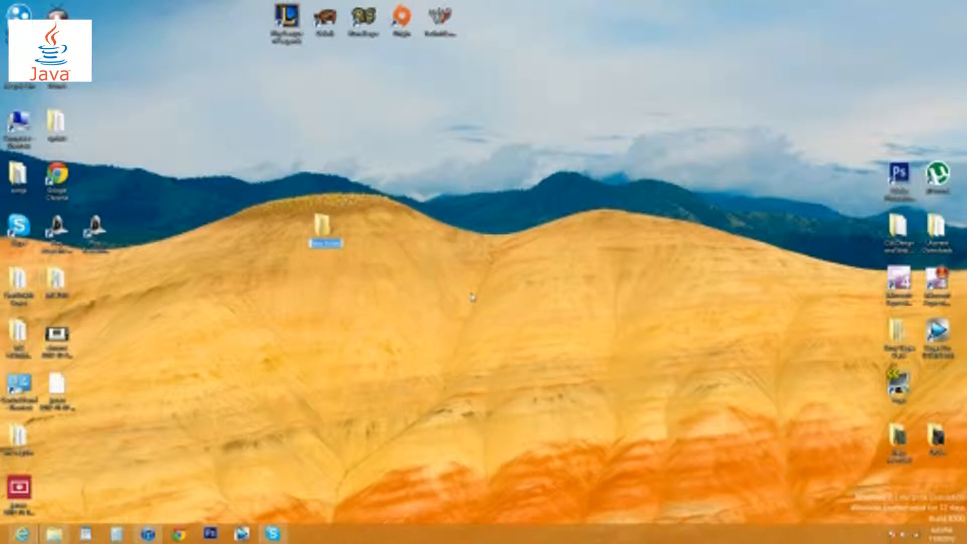
text(Javkit workspace)
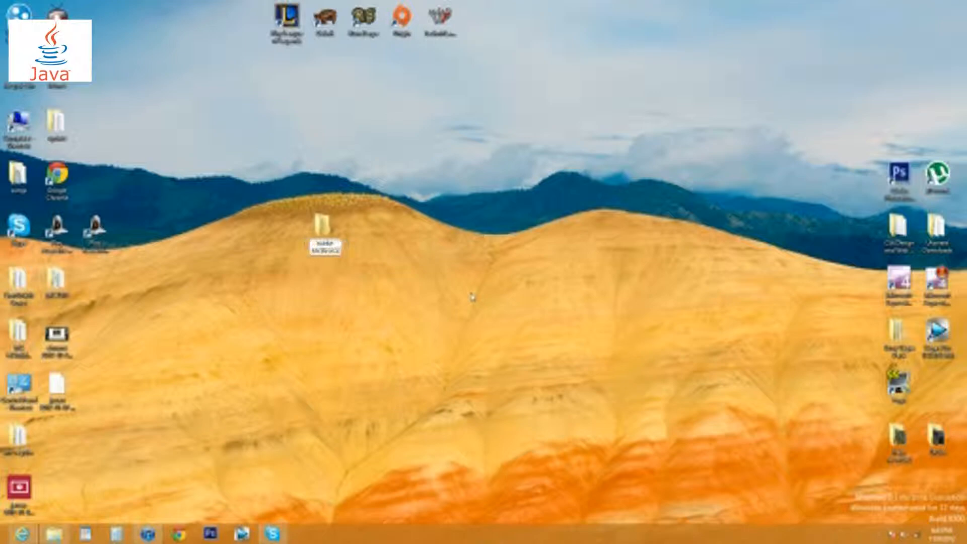
text( for tu)
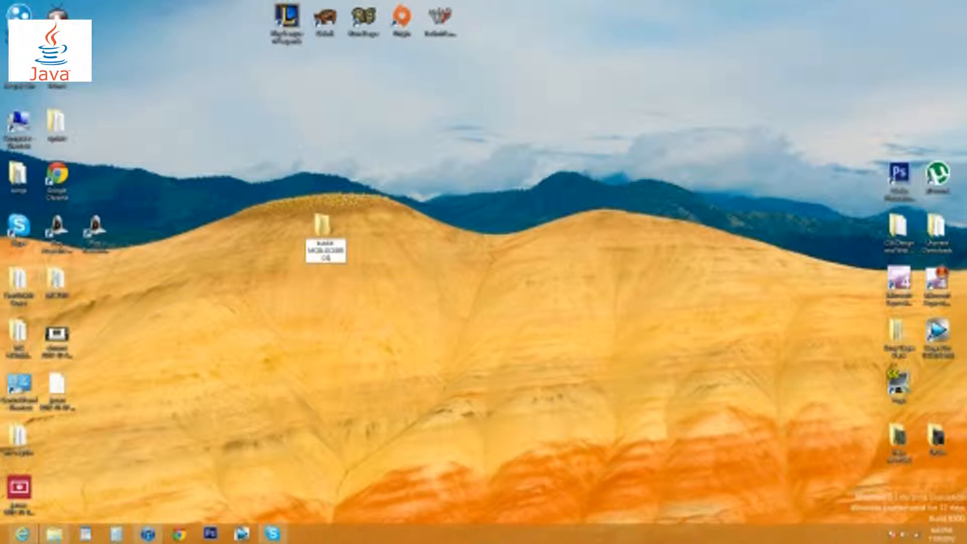
key(Return)
click(474, 301)
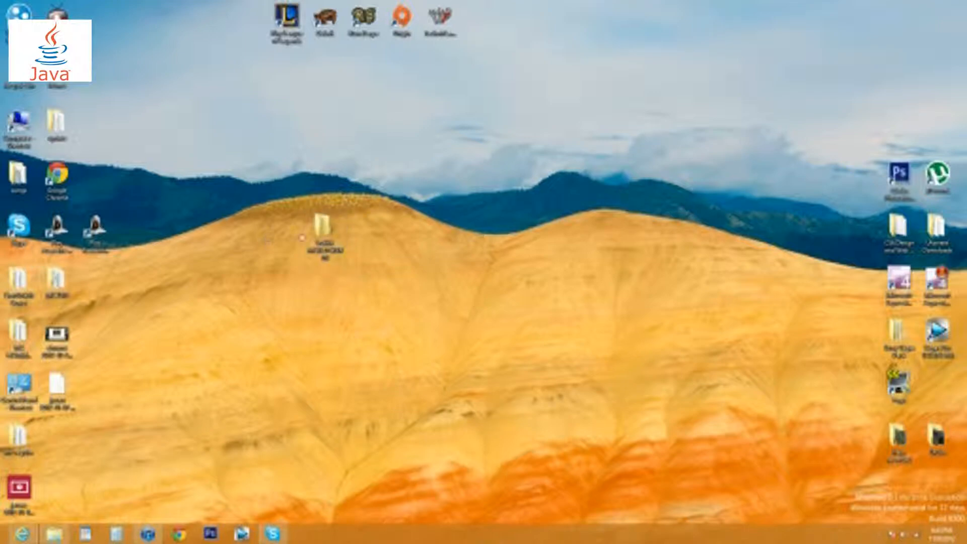
- Reposition the new bukkit folder near the middle of the desktop and deselect it
drag(322, 232, 517, 235)
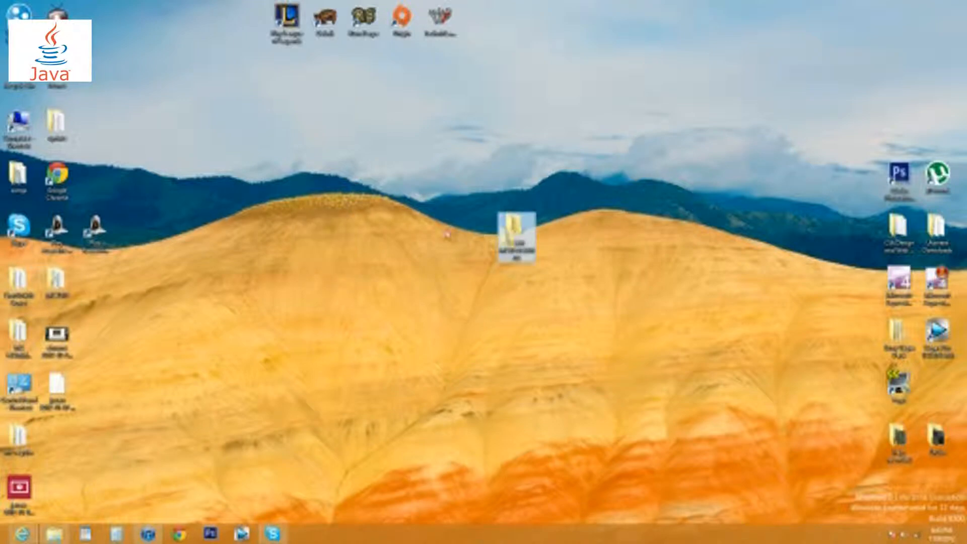
drag(448, 235, 439, 233)
click(338, 428)
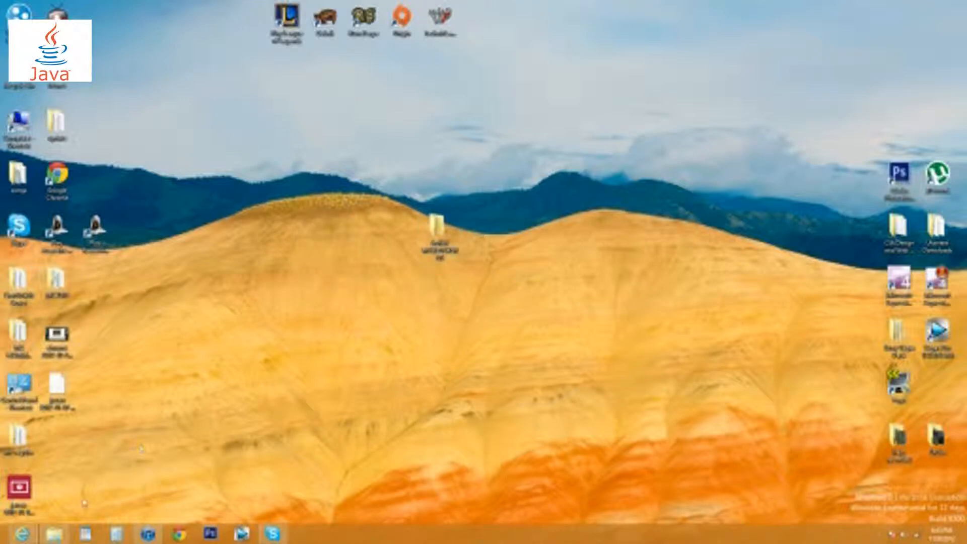
- Move the craftbukkit-1.4.2-R0.2 file from Downloads into the desktop bukkit folder and close the Downloads window
click(58, 533)
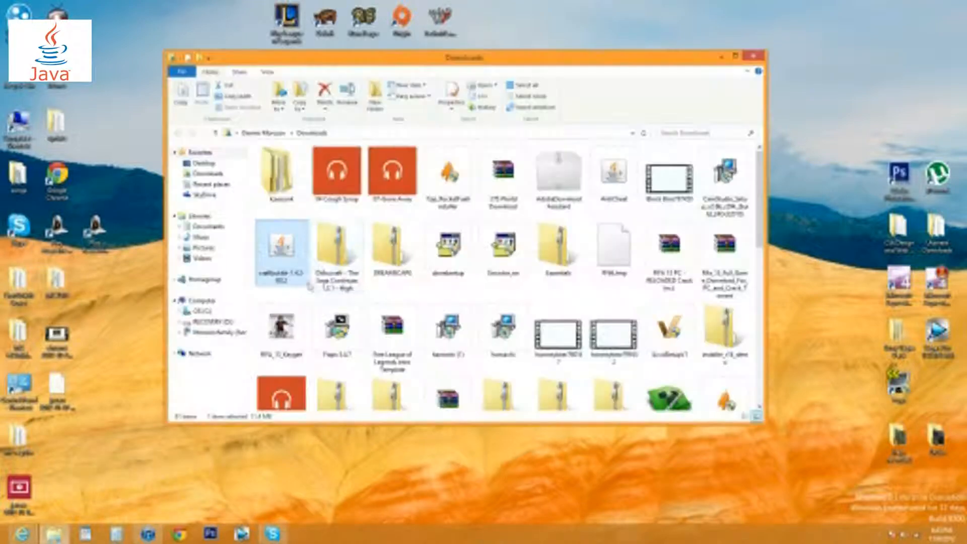
drag(402, 62, 767, 61)
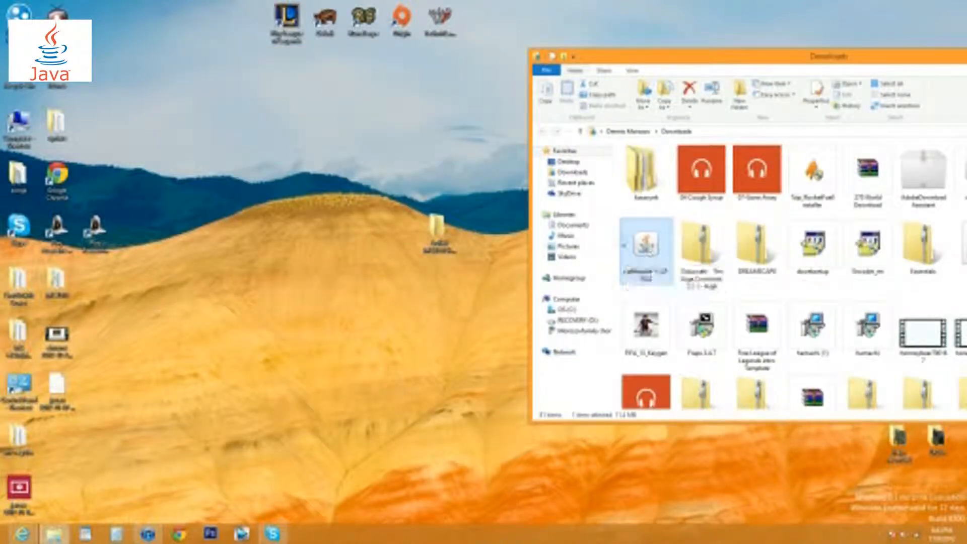
drag(645, 255, 436, 246)
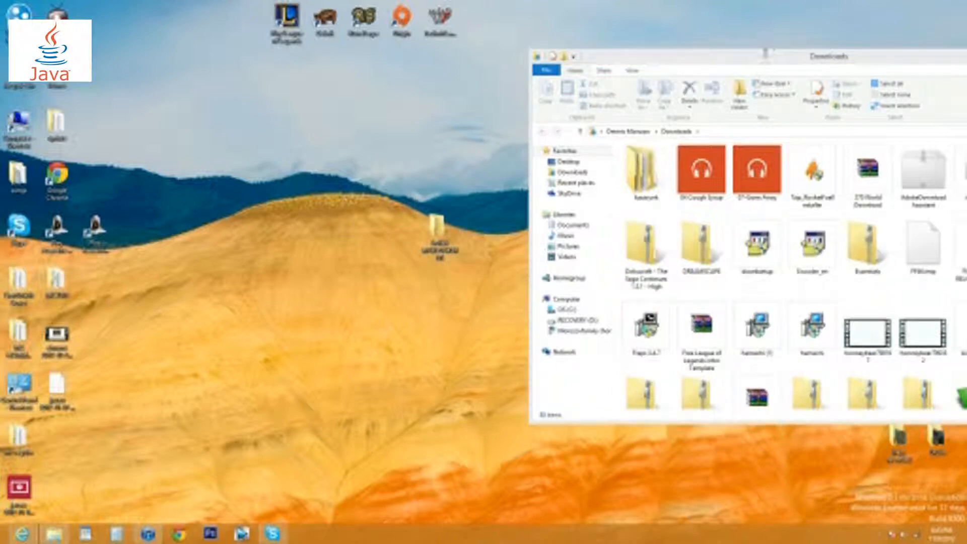
drag(767, 62, 345, 102)
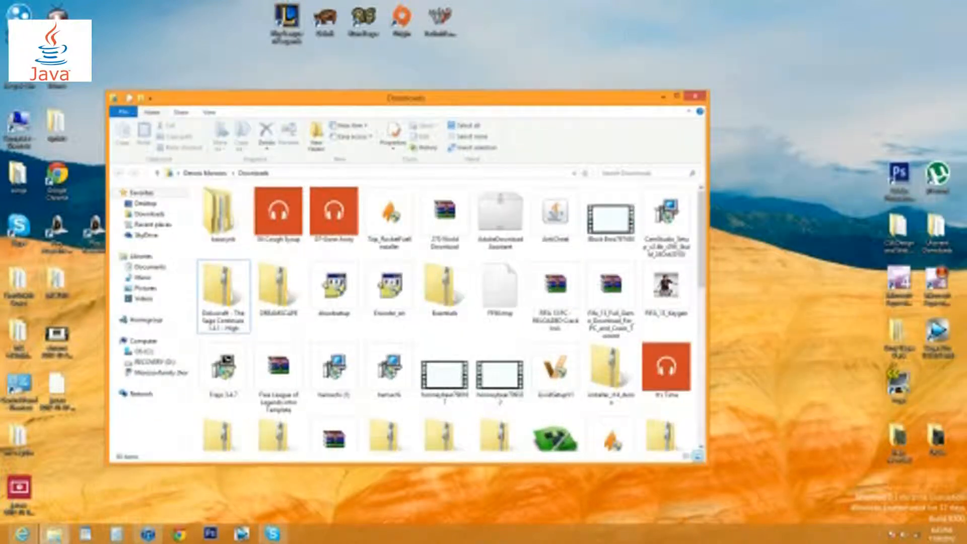
click(696, 97)
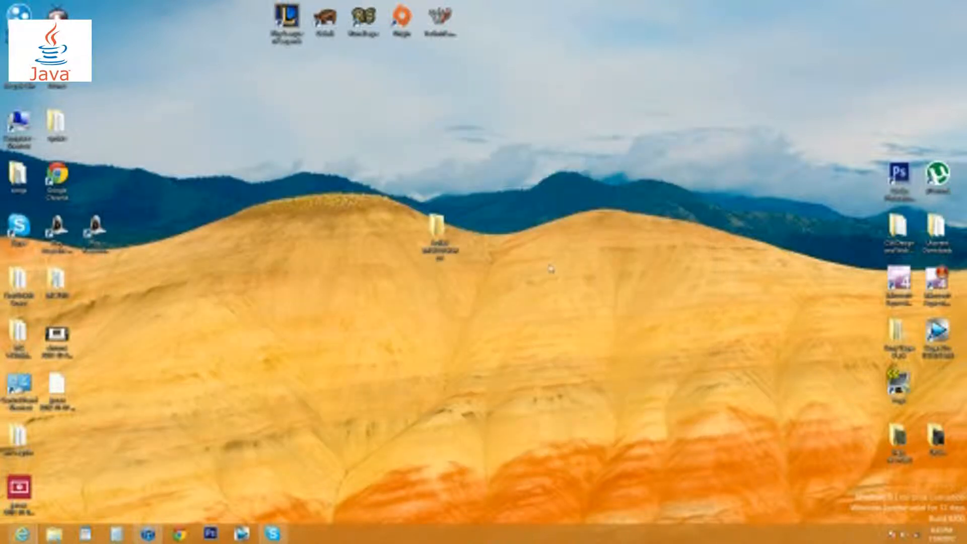
- Open the bukkit MCBLOCKBROS folder and reposition its window so the desktop icons beside it stay accessible
double_click(436, 233)
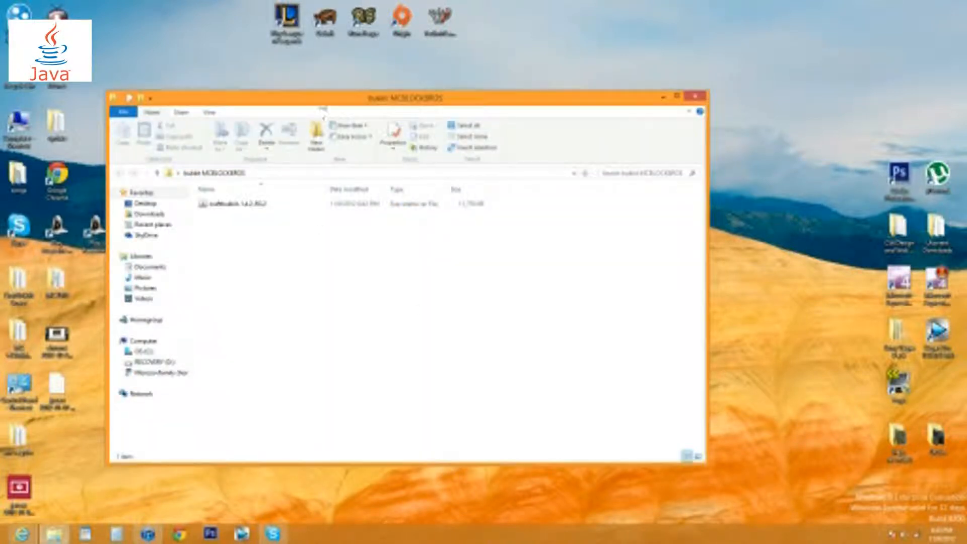
drag(388, 103, 660, 168)
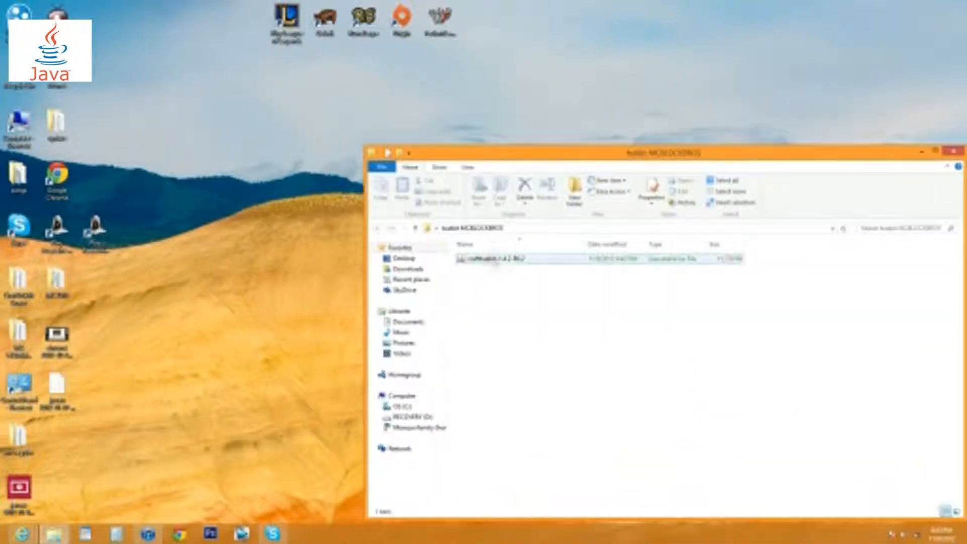
drag(521, 167, 460, 120)
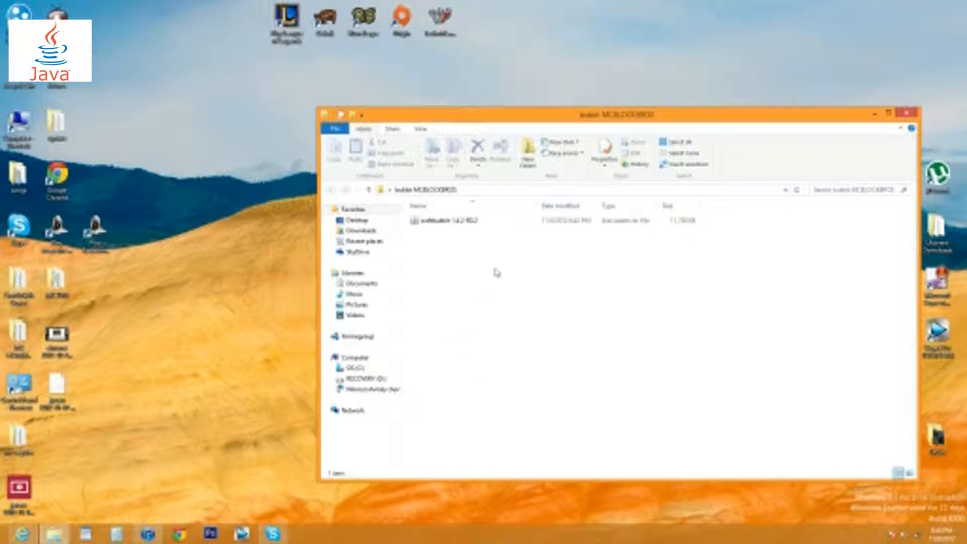
right_click(452, 261)
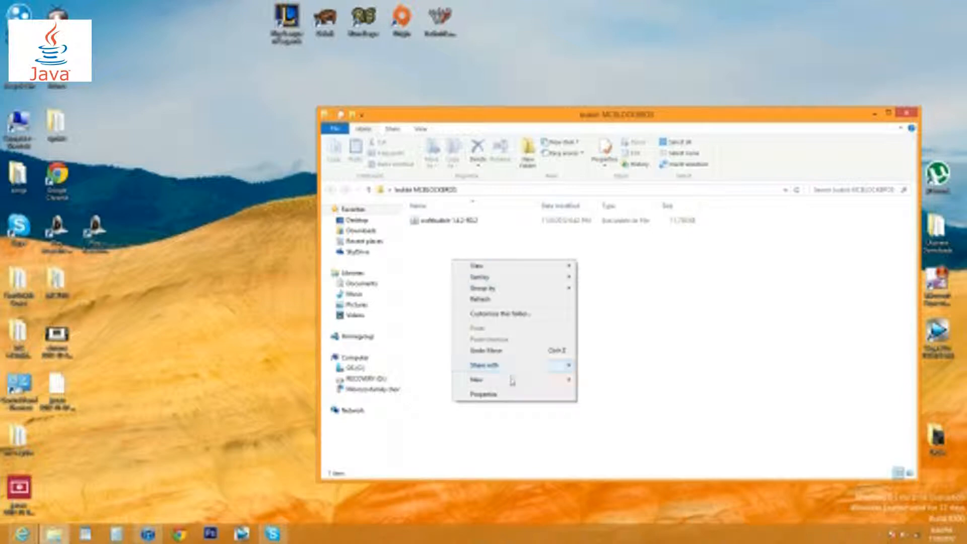
mouse_move(513, 381)
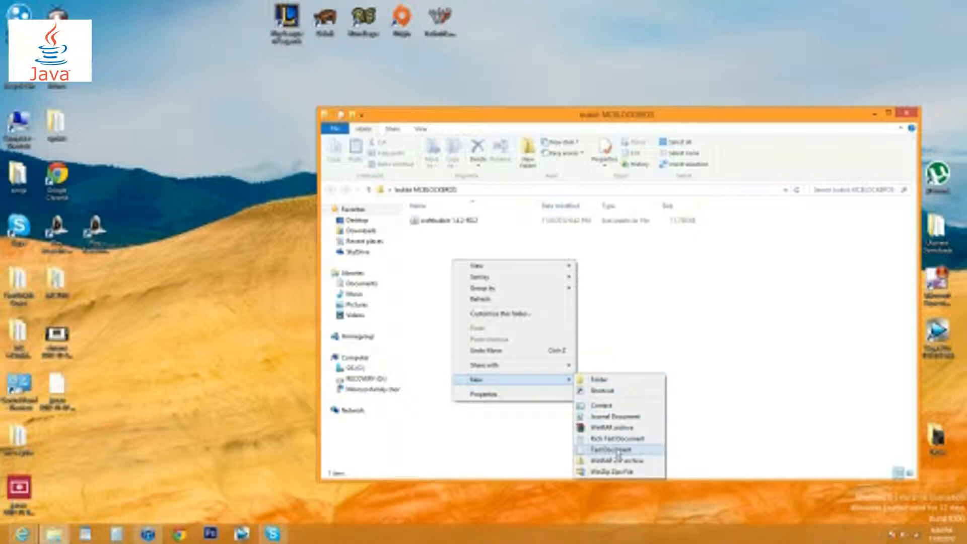
click(137, 458)
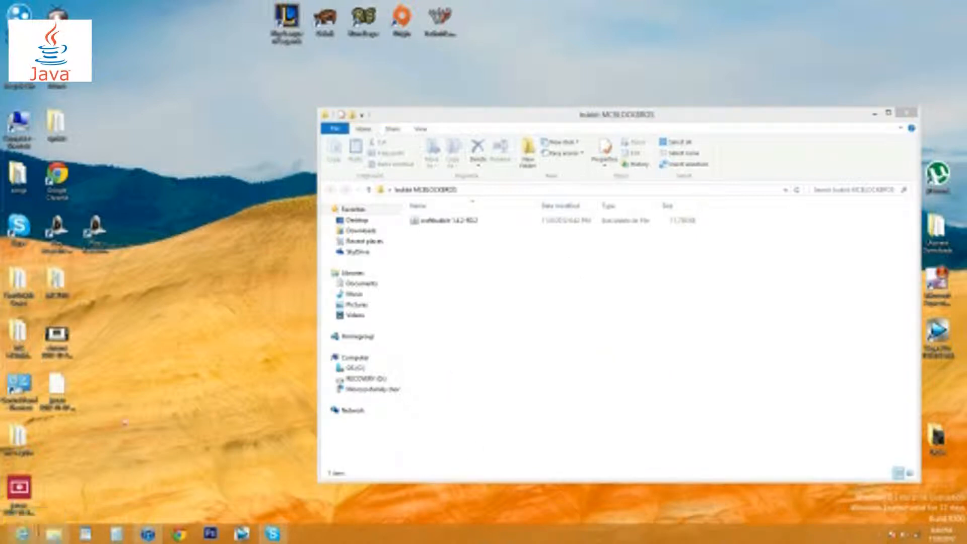
- Find Notepad by searching the apps for "note", open a blank document and reposition its window over the bukkit folder
click(6, 538)
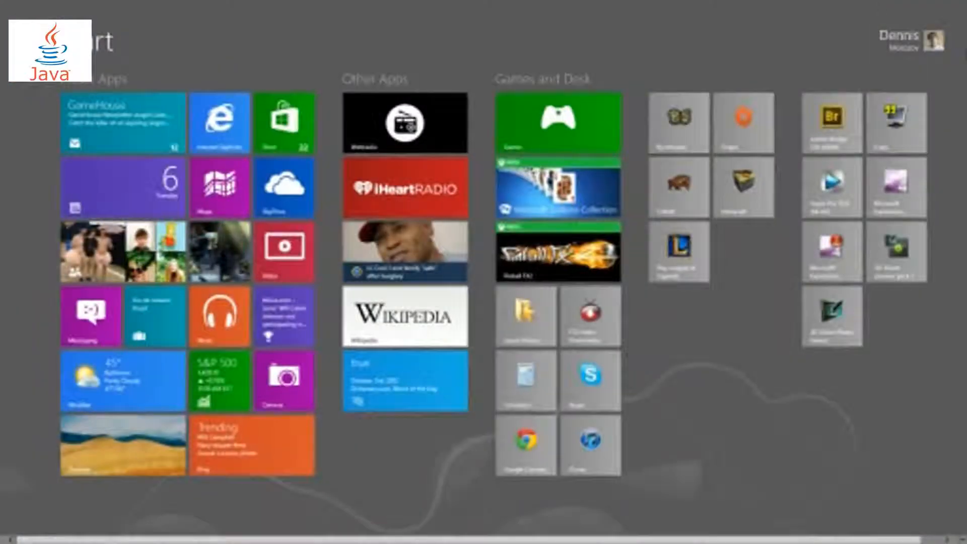
click(946, 172)
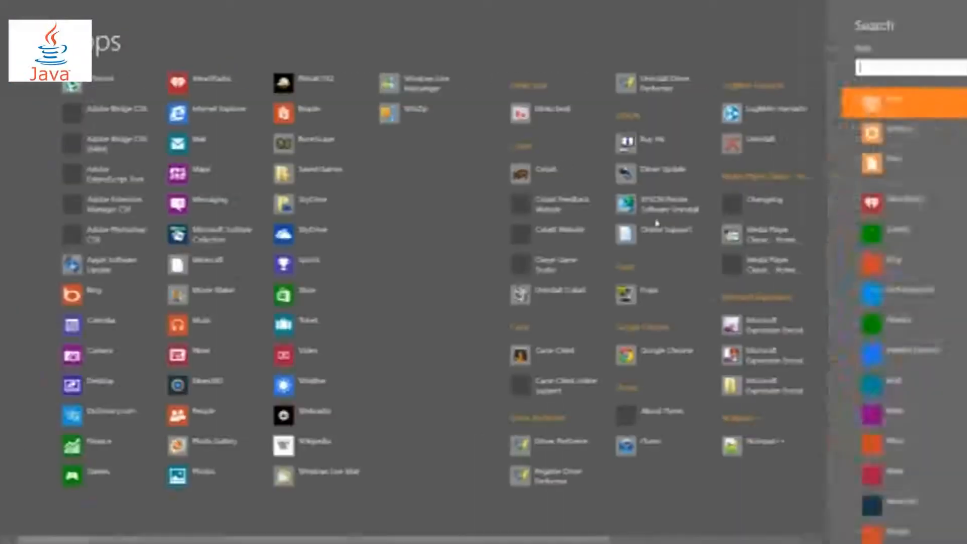
text(janote)
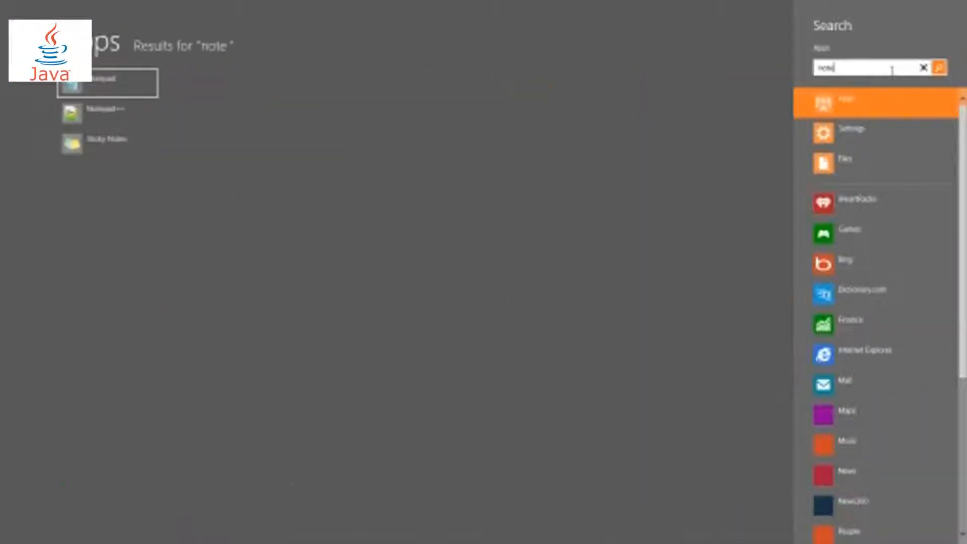
click(109, 80)
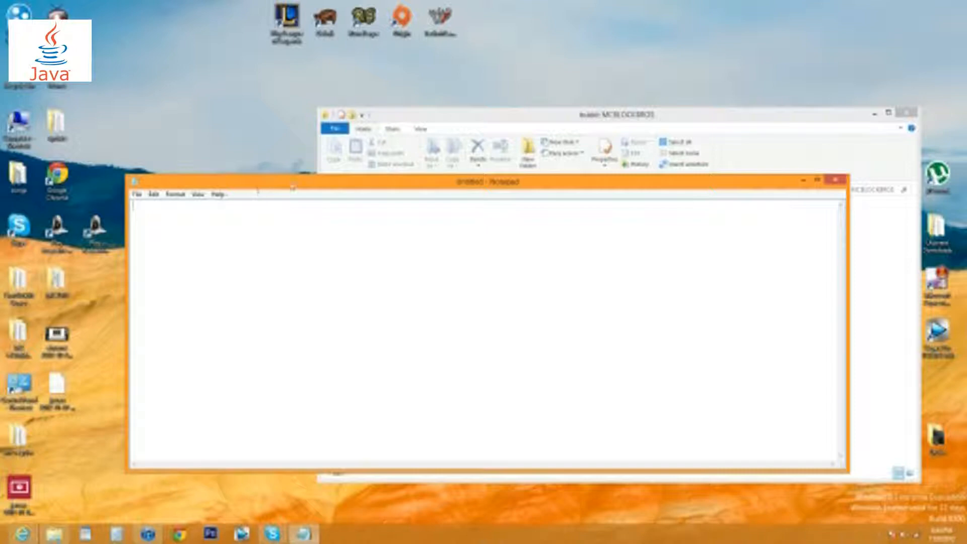
drag(257, 190, 357, 162)
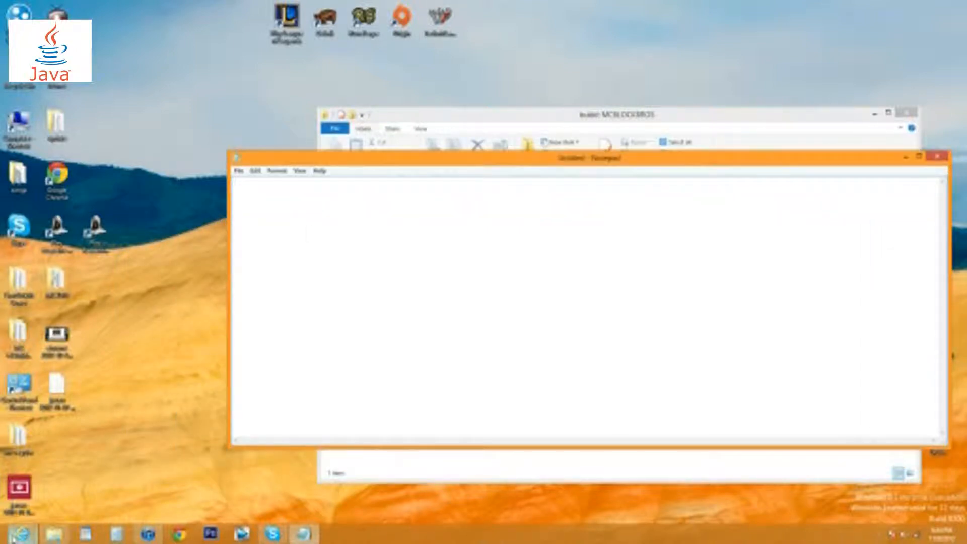
- Switch to Internet Explorer and search Bing for "bukkit bat code" in a new tab
mouse_move(22, 534)
mouse_move(177, 484)
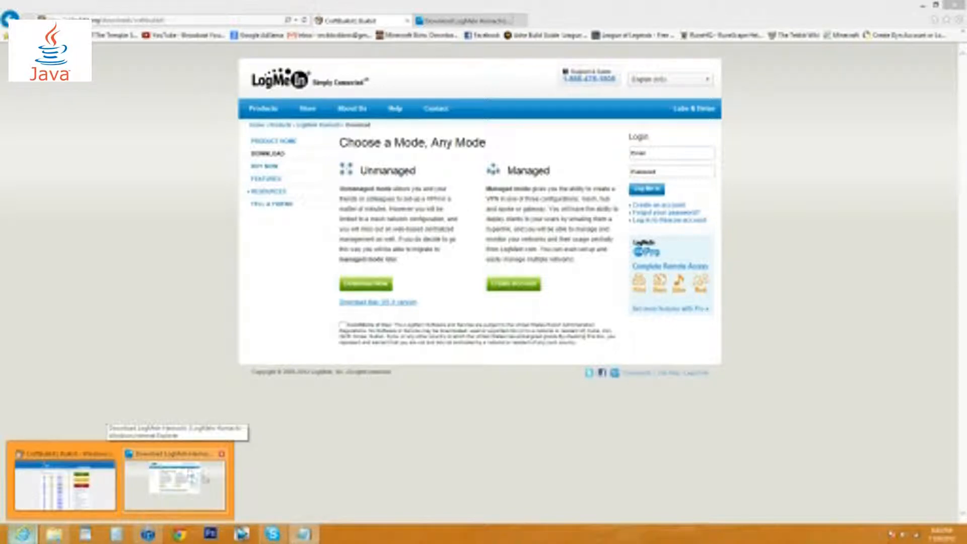
click(204, 479)
key(ctrl+t)
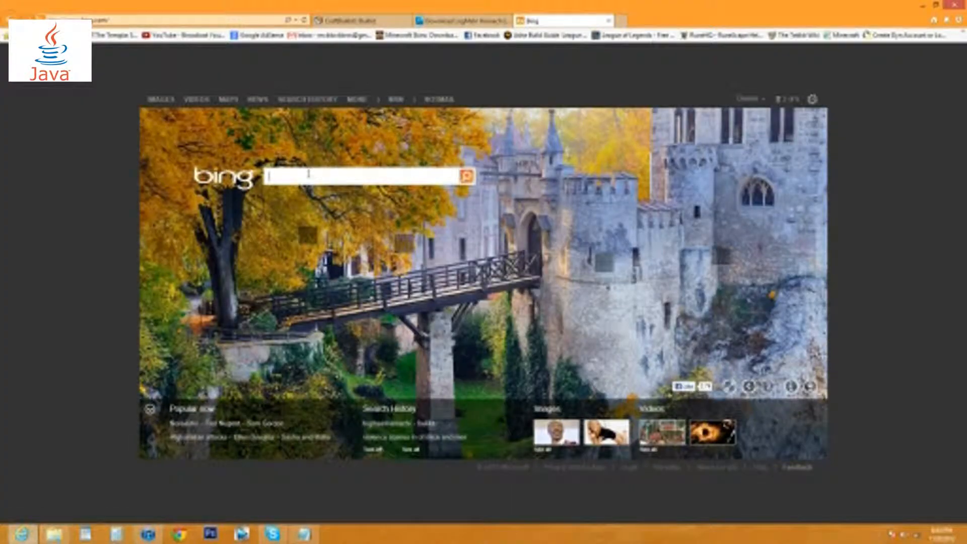
click(310, 173)
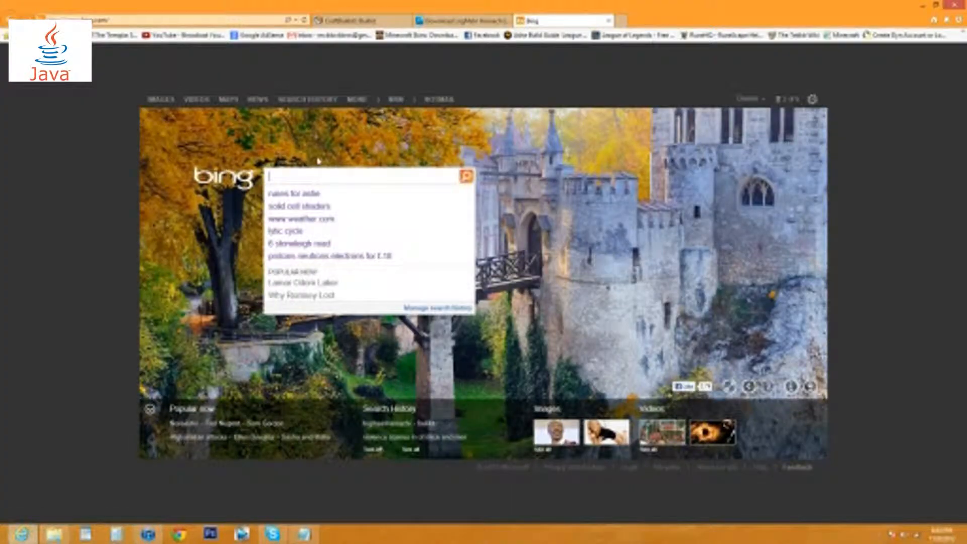
text(bukkit bat)
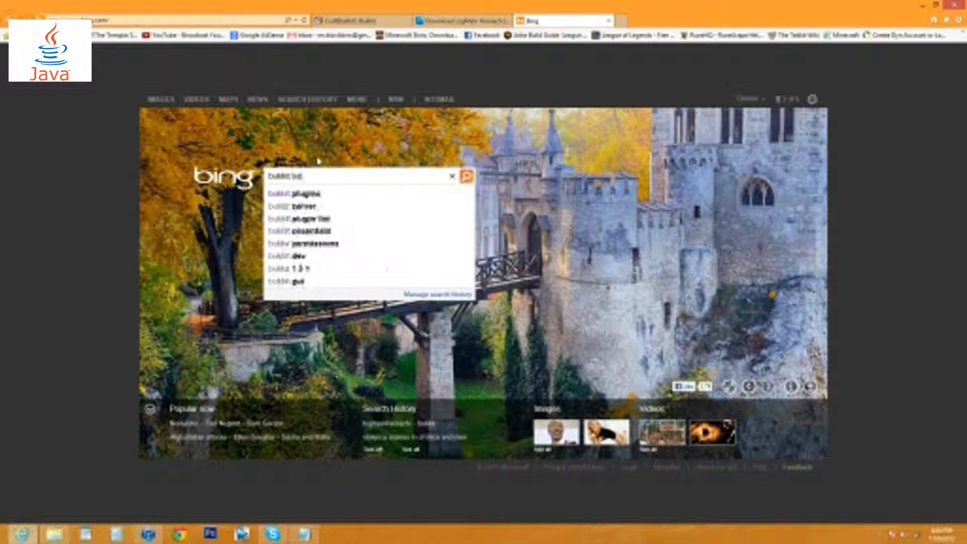
key(Down)
key(Down)
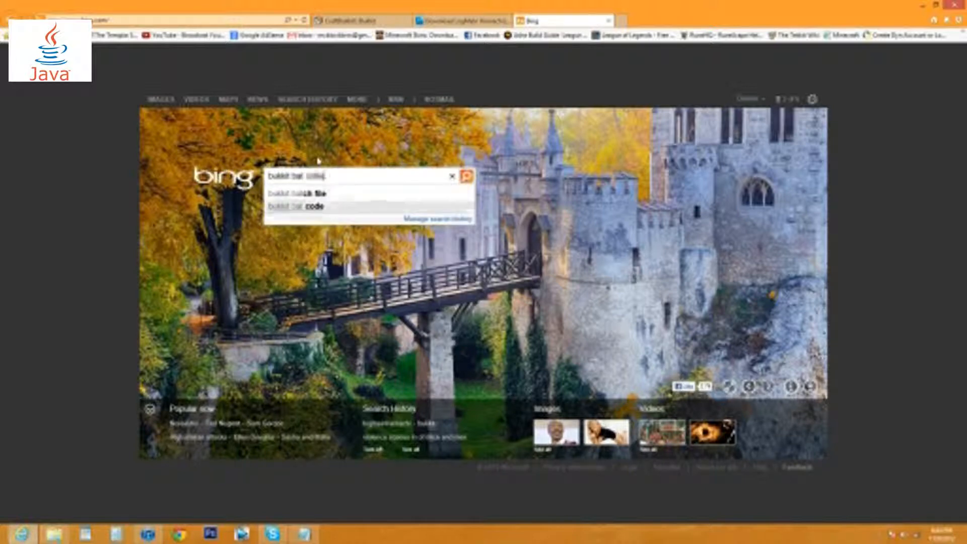
key(Return)
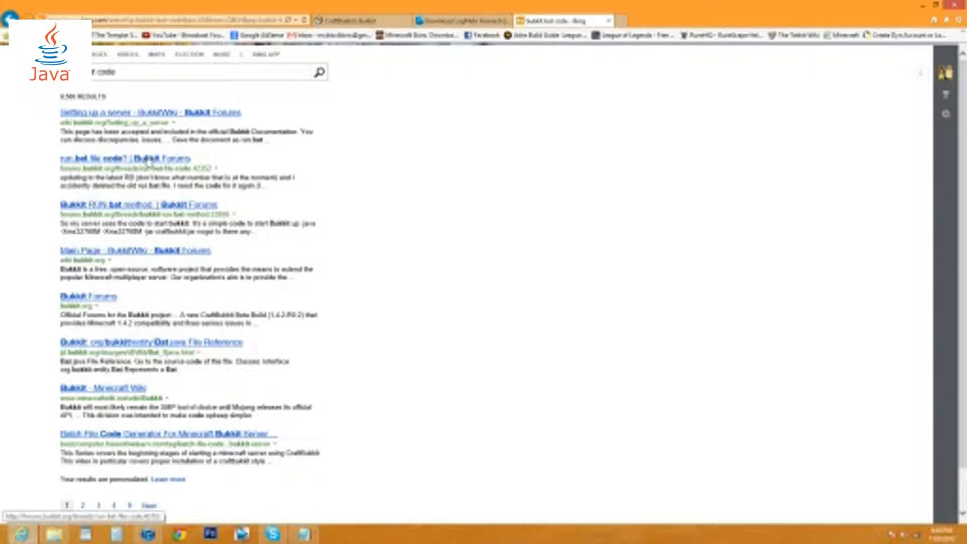
- Open the "run.bat file code?" forum thread and follow its wiki link to the Windows section of "Setting up a server"
click(149, 161)
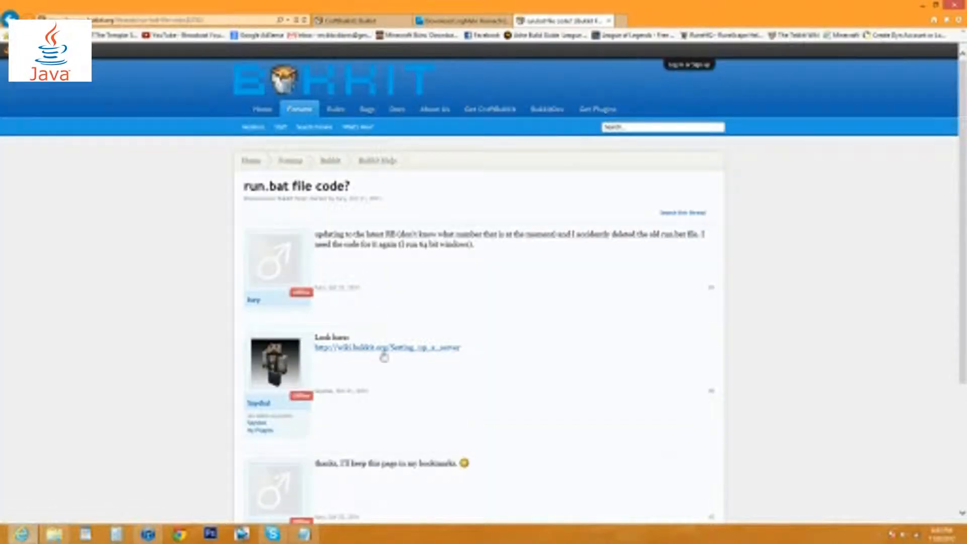
click(384, 349)
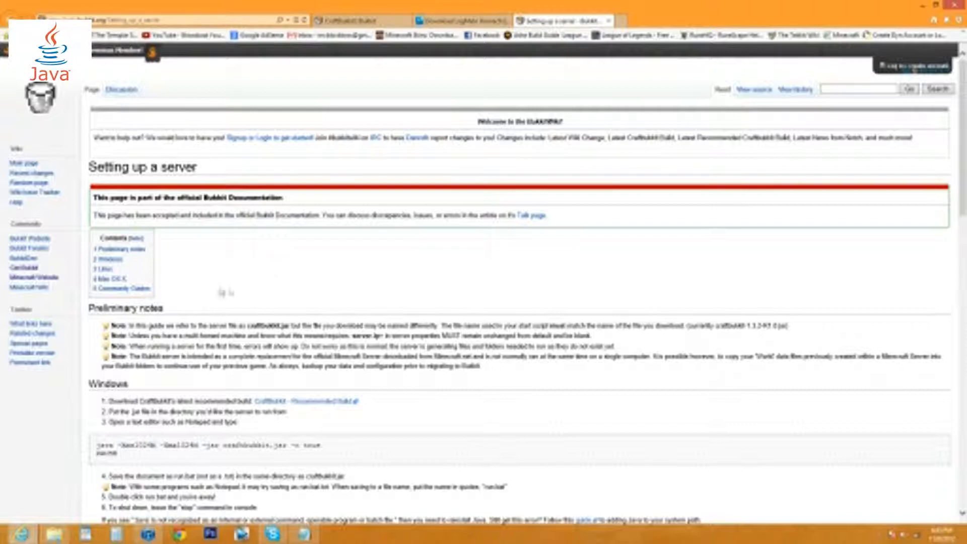
scroll(280, 228, down, 3)
scroll(280, 228, down, 3)
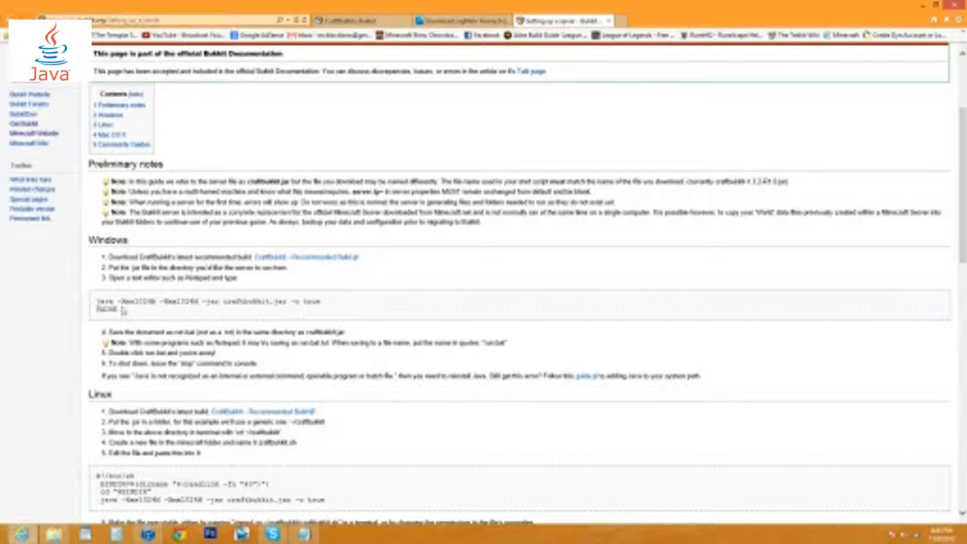
- Copy the two-line Windows start script for craftbukkit.jar, including PAUSE, and paste it into the blank Notepad document
drag(120, 311, 96, 302)
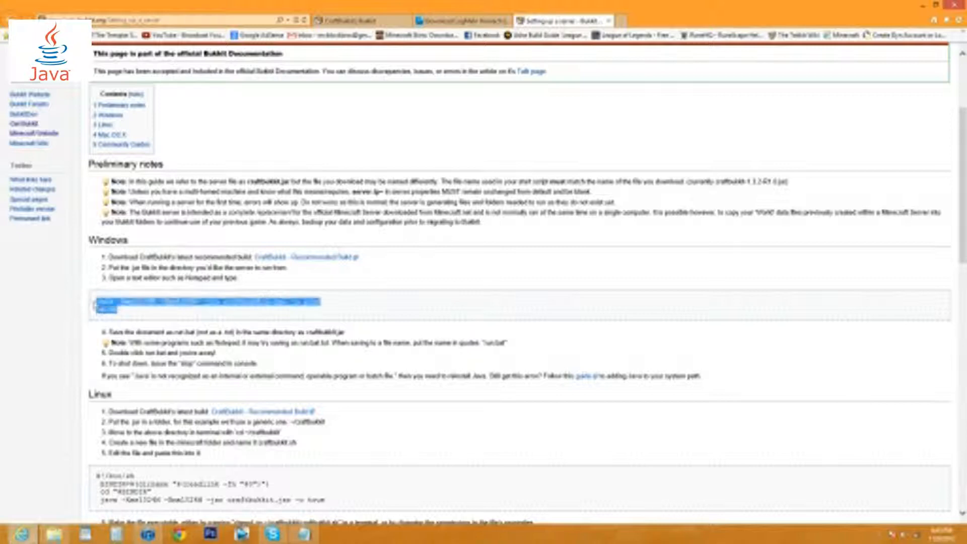
right_click(113, 311)
click(128, 328)
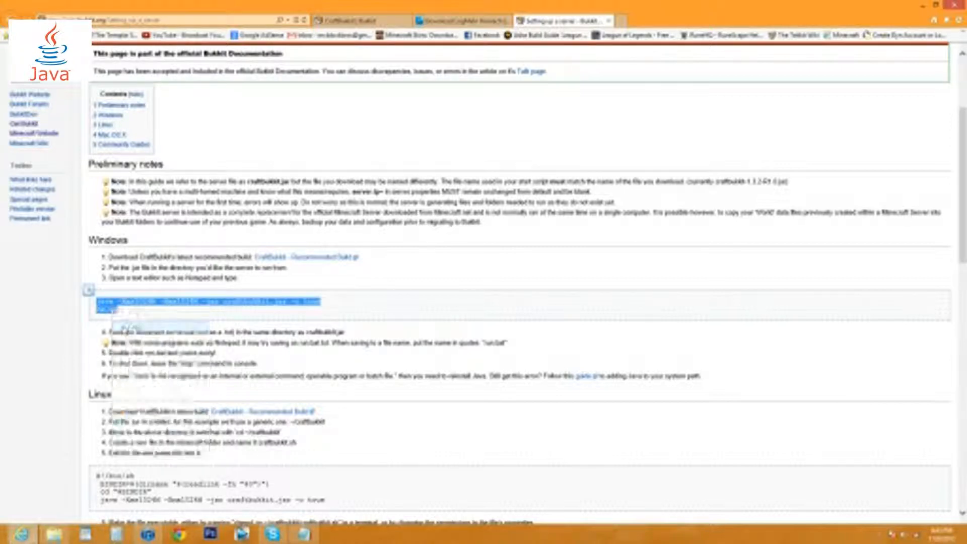
click(304, 534)
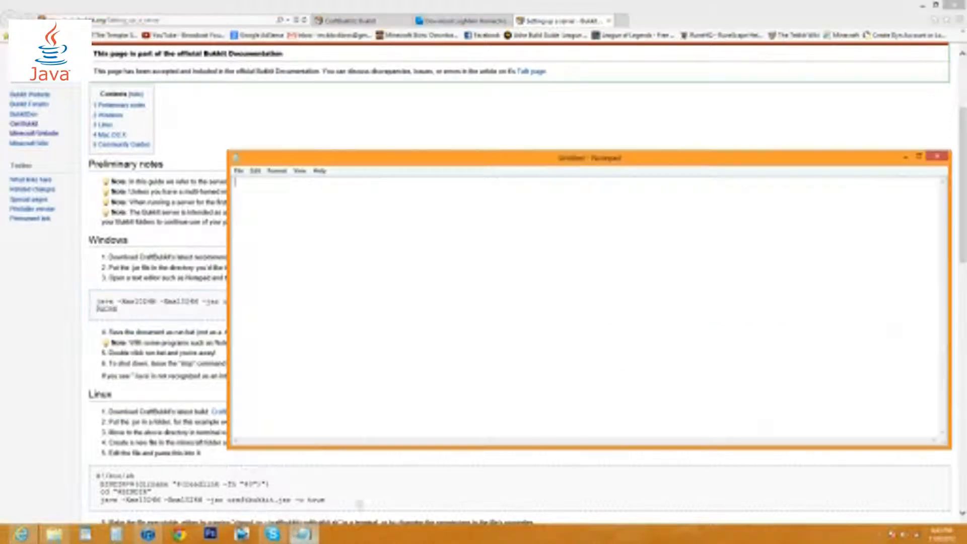
right_click(292, 192)
click(313, 234)
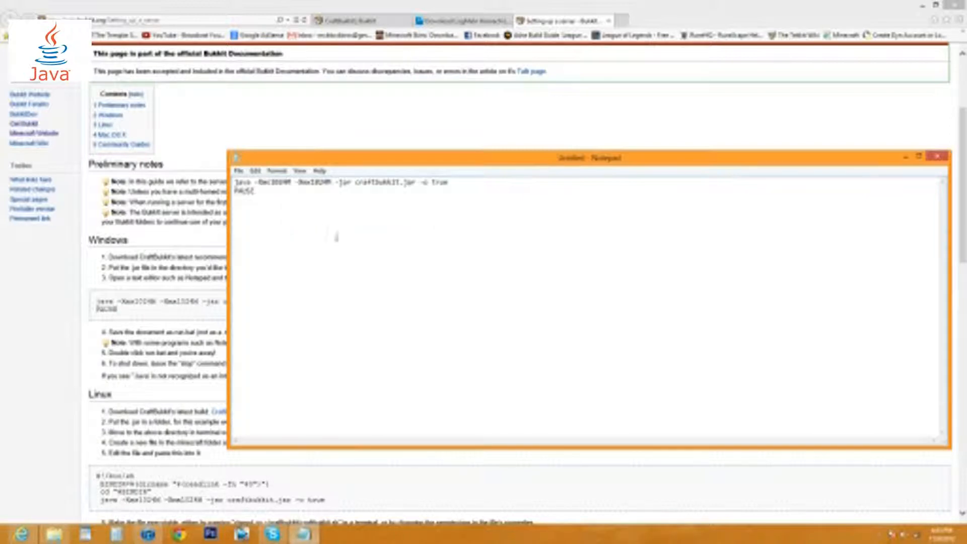
- Save the script as server.bat in the bukkit MCBLOCKBROS folder on the desktop
click(238, 170)
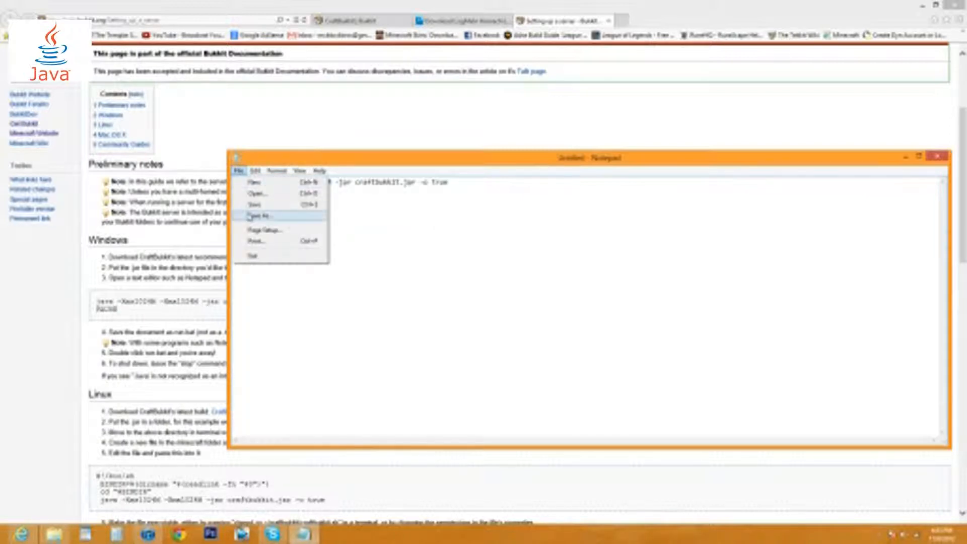
click(248, 215)
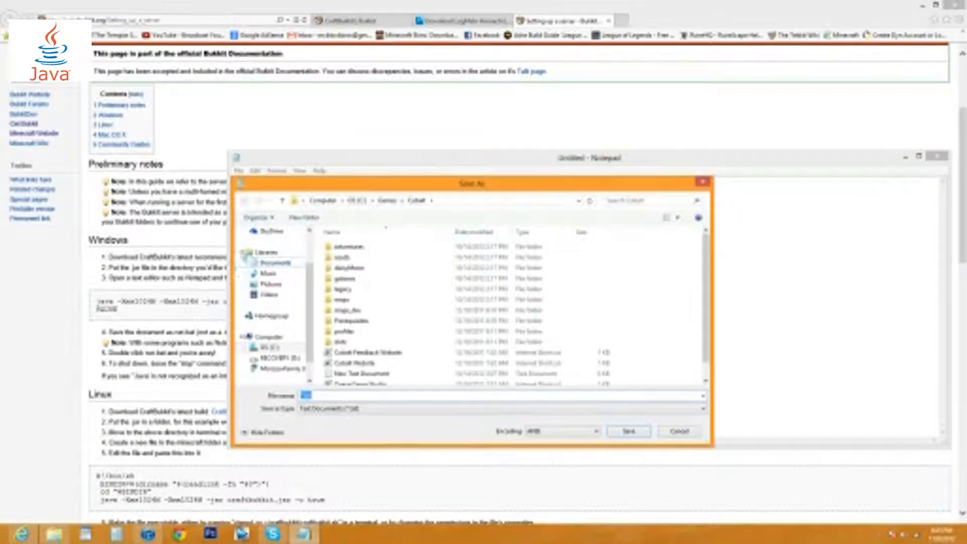
scroll(272, 262, up, 2)
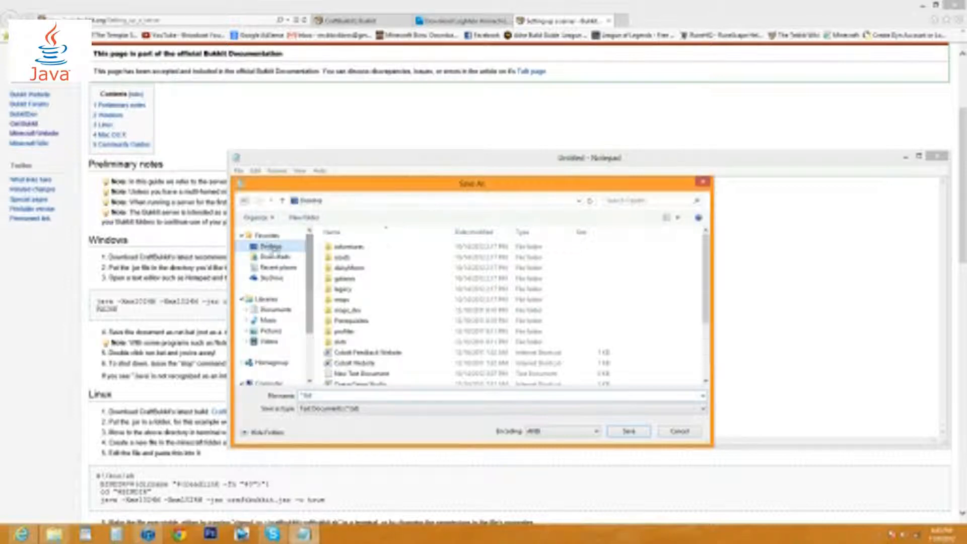
click(272, 246)
double_click(496, 301)
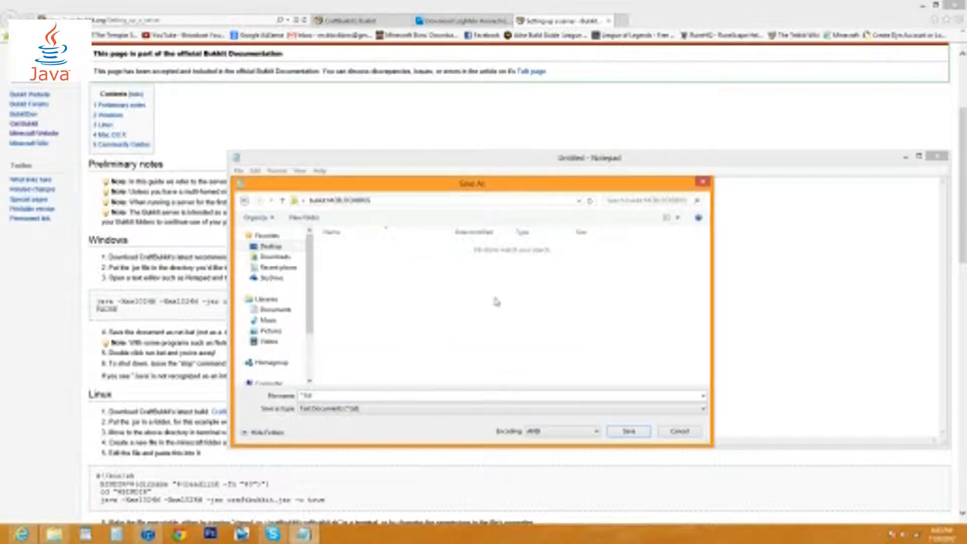
click(426, 408)
click(419, 396)
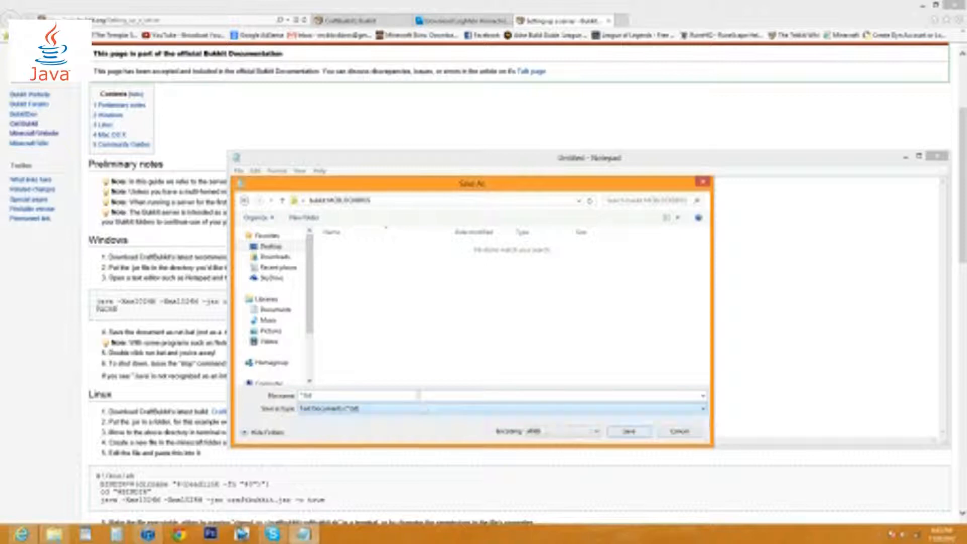
click(417, 395)
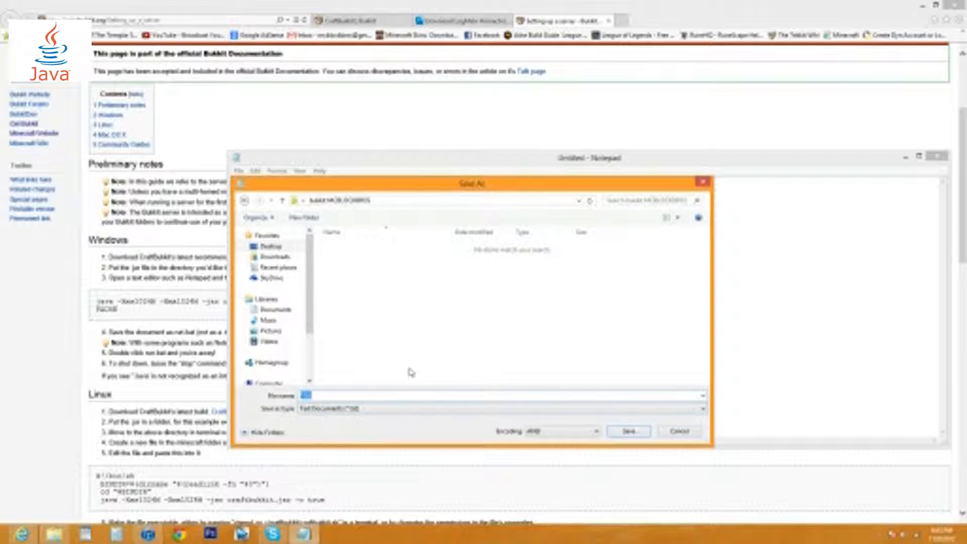
text(run.bat)
click(628, 432)
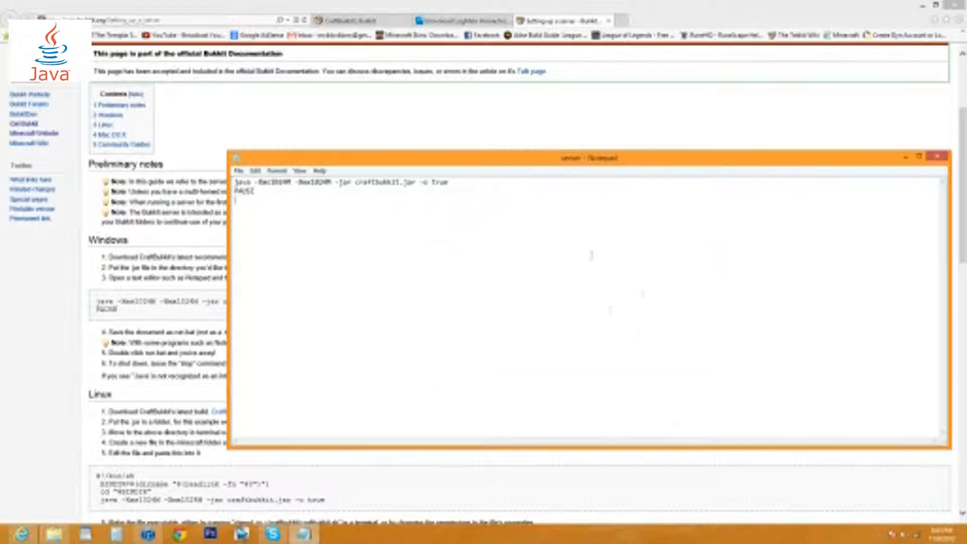
- Clear Notepad and the browser off the desktop and open the bukkit MCBLOCKBROS folder
drag(725, 162, 572, 170)
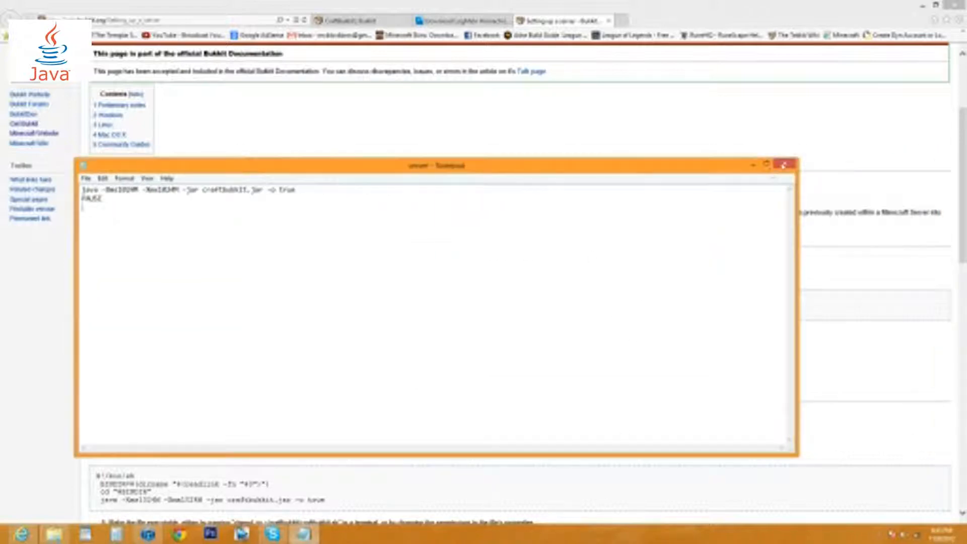
click(785, 165)
click(923, 6)
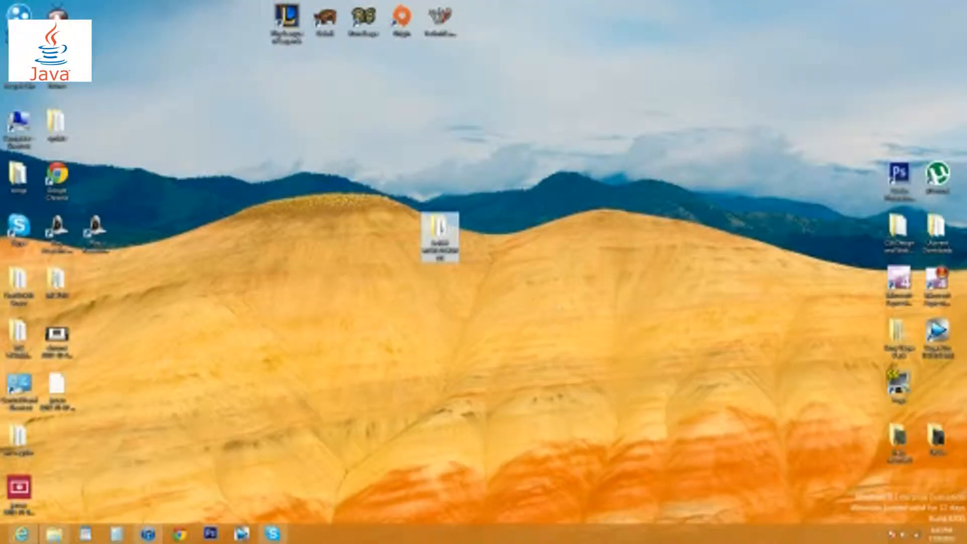
double_click(439, 234)
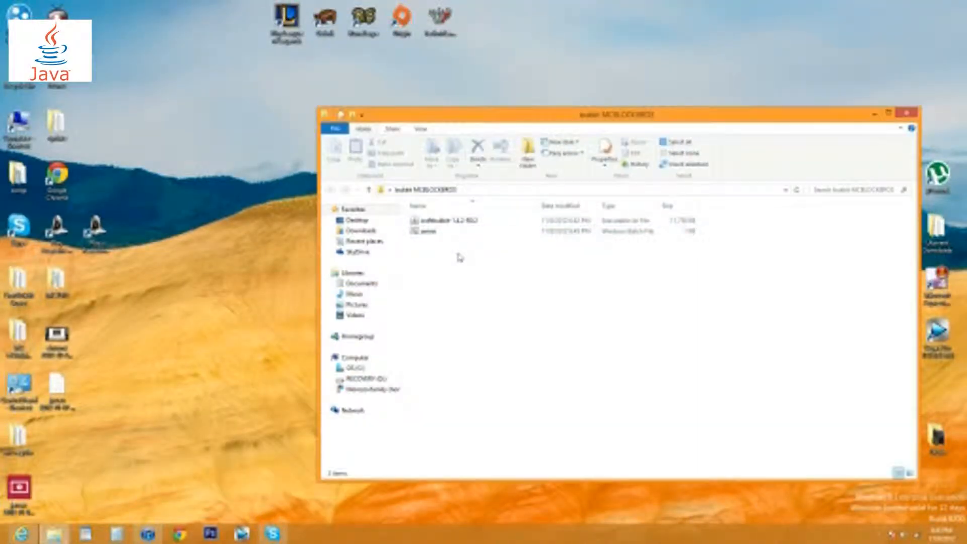
- Try to start the server with the server batch file and close its console window
click(629, 235)
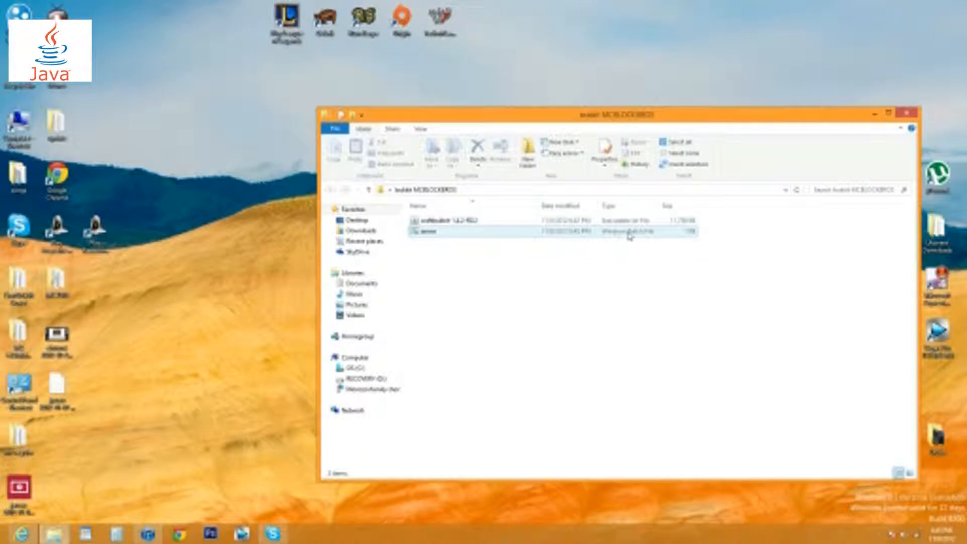
double_click(555, 232)
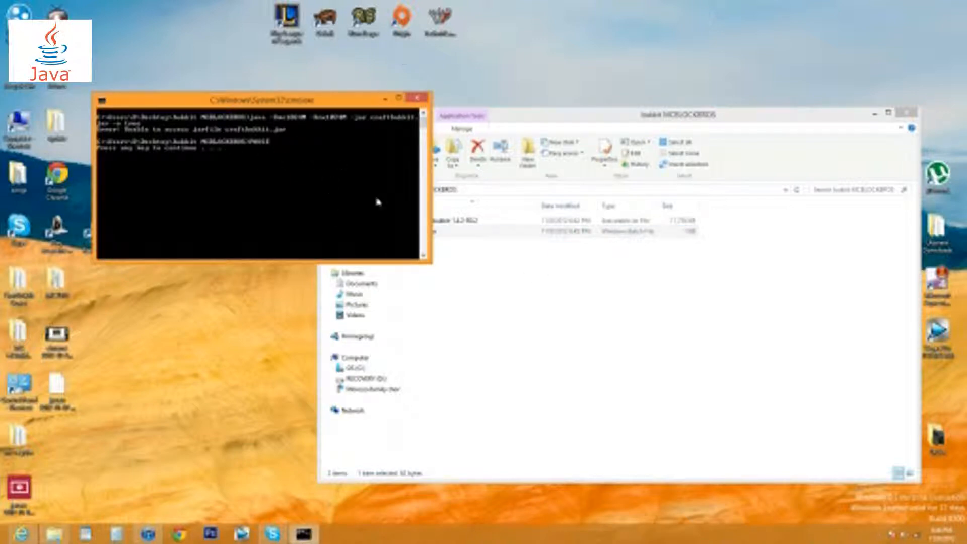
click(416, 100)
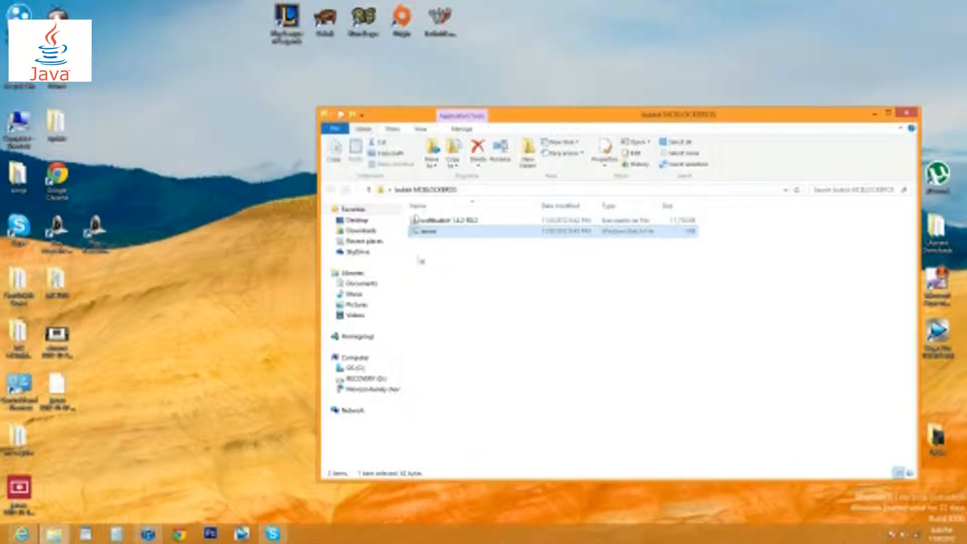
- Run the craftbukkit-1.4.2-R0.2 jar file directly to generate the server's files and folders
click(421, 258)
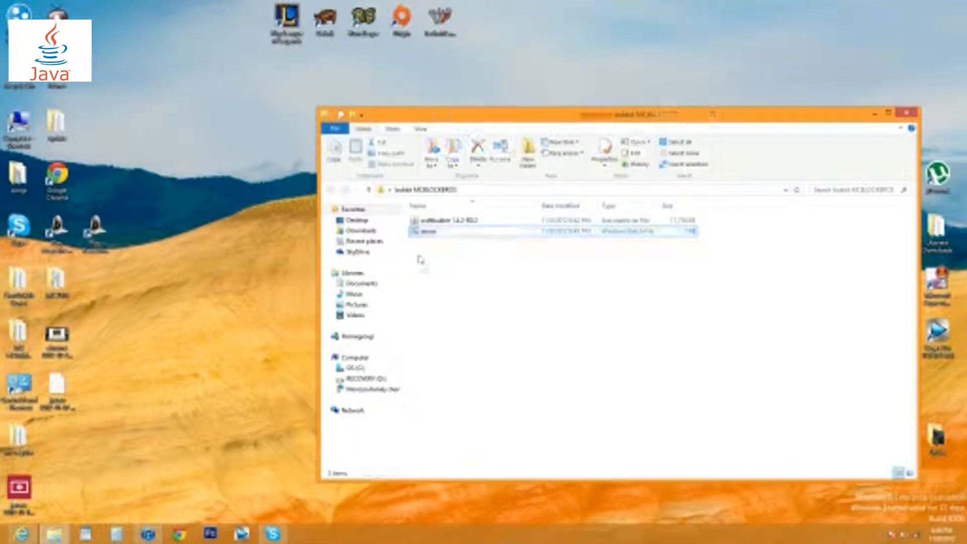
click(453, 230)
click(444, 288)
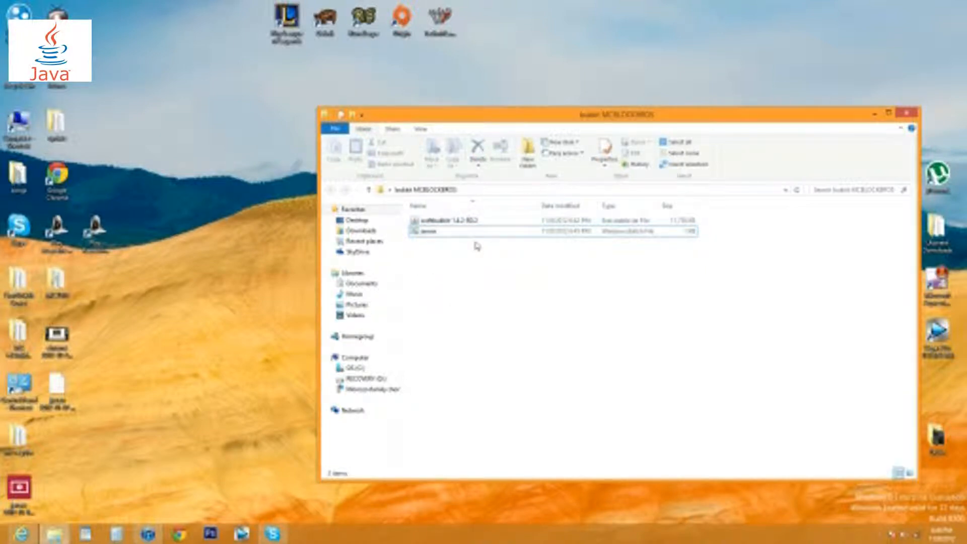
double_click(470, 220)
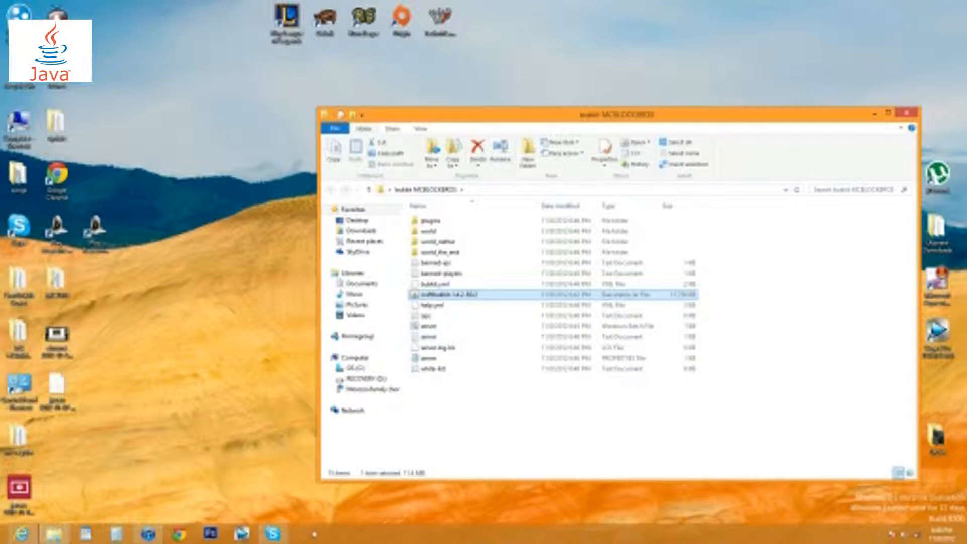
- End the Java(TM) Platform SE binary process in Task Manager and close Task Manager
right_click(314, 534)
click(344, 498)
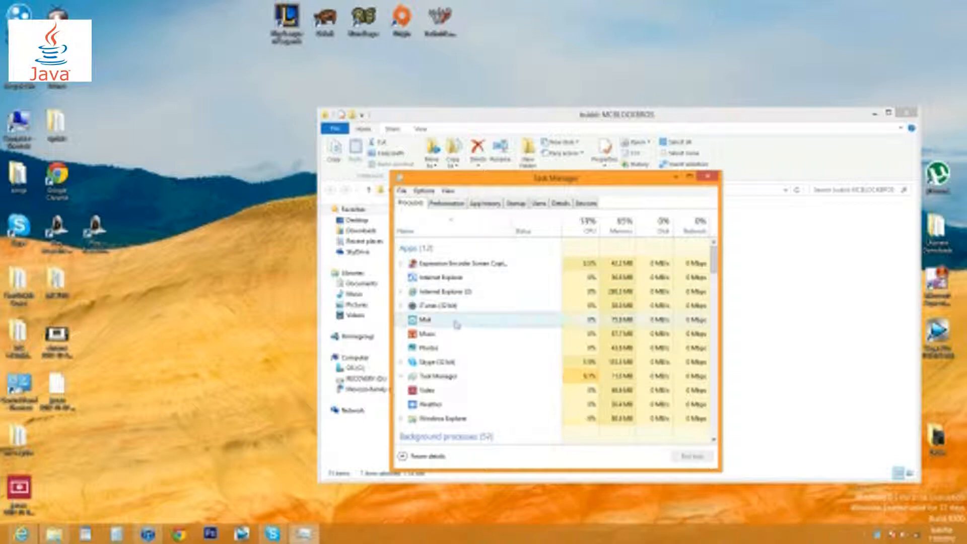
drag(713, 269, 717, 277)
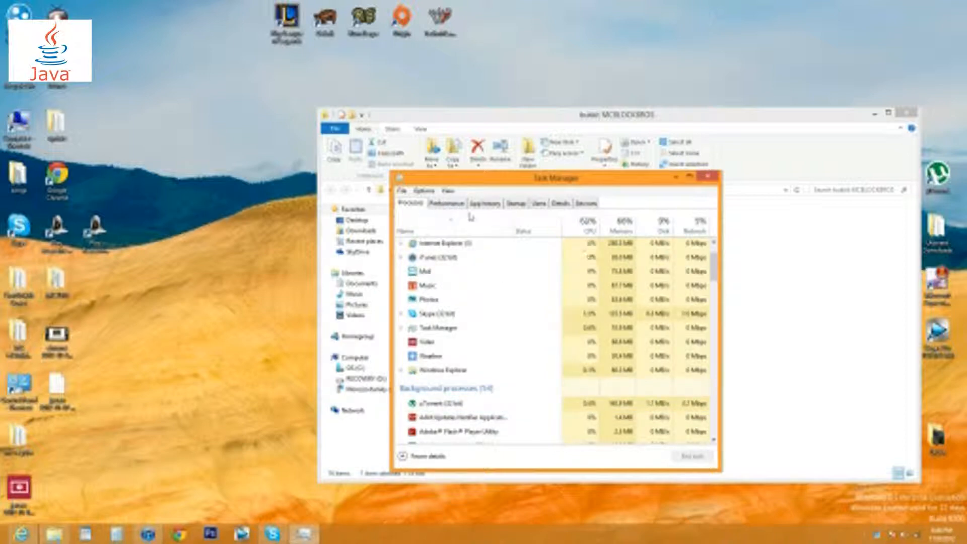
click(470, 415)
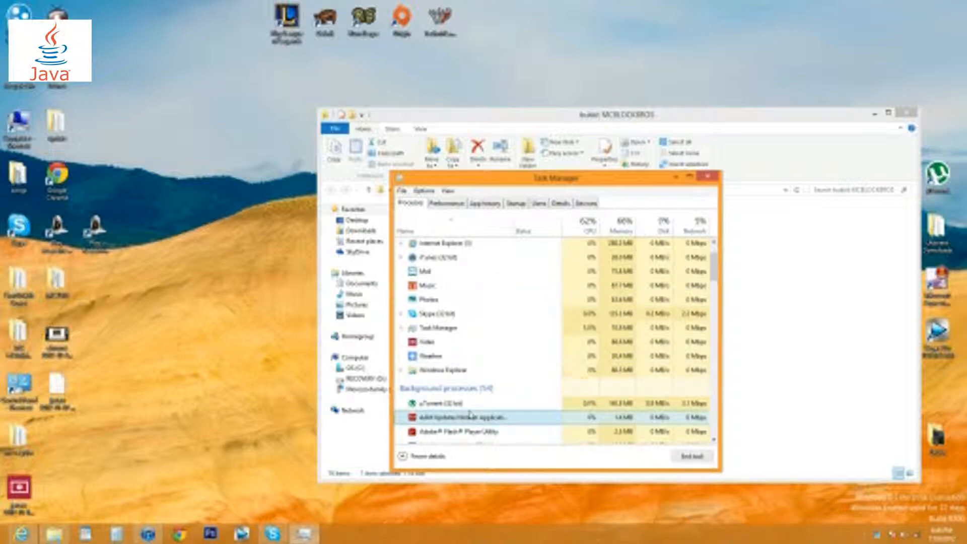
key(j)
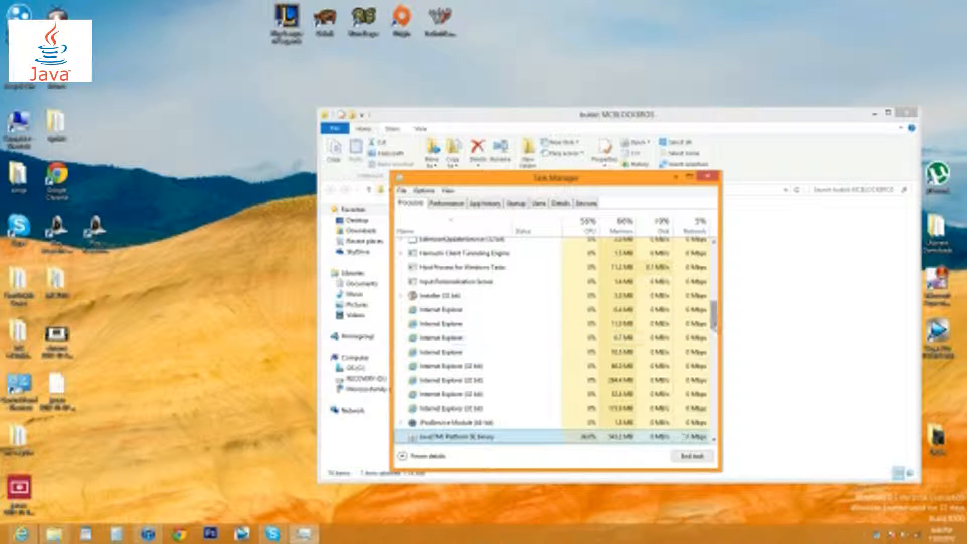
scroll(684, 437, down, 1)
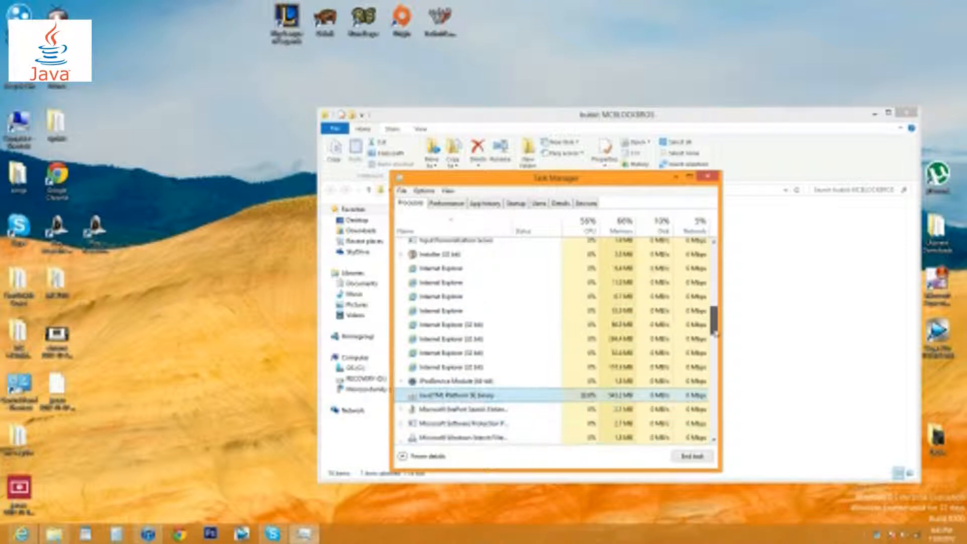
click(695, 461)
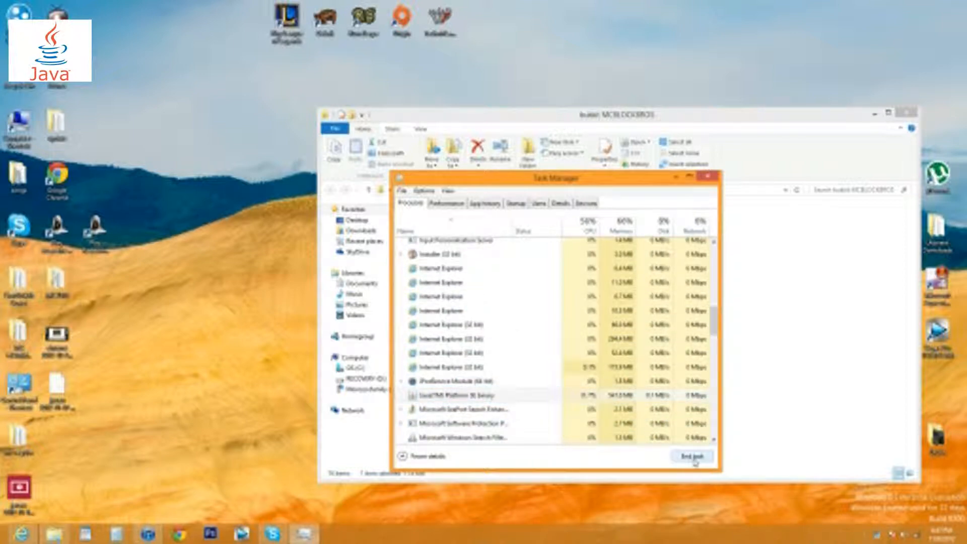
click(713, 181)
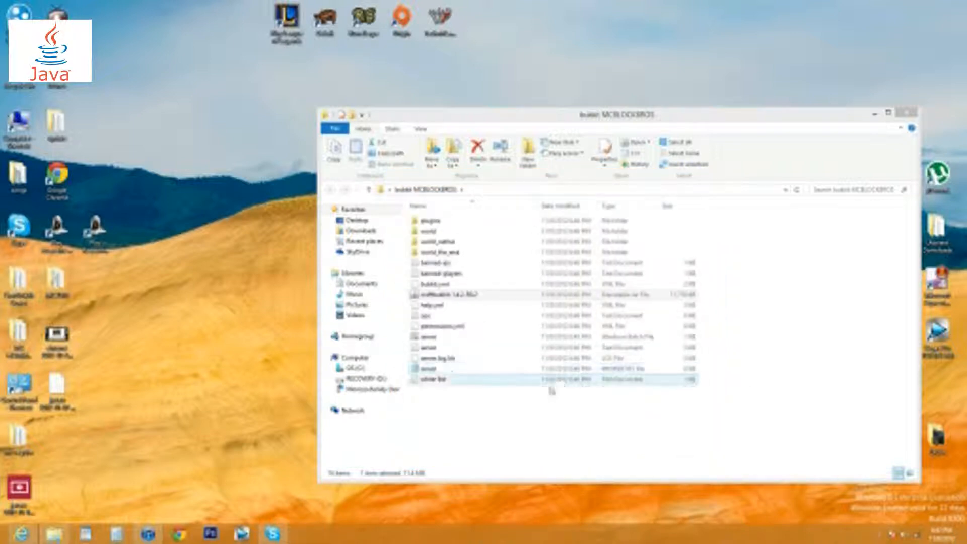
click(521, 426)
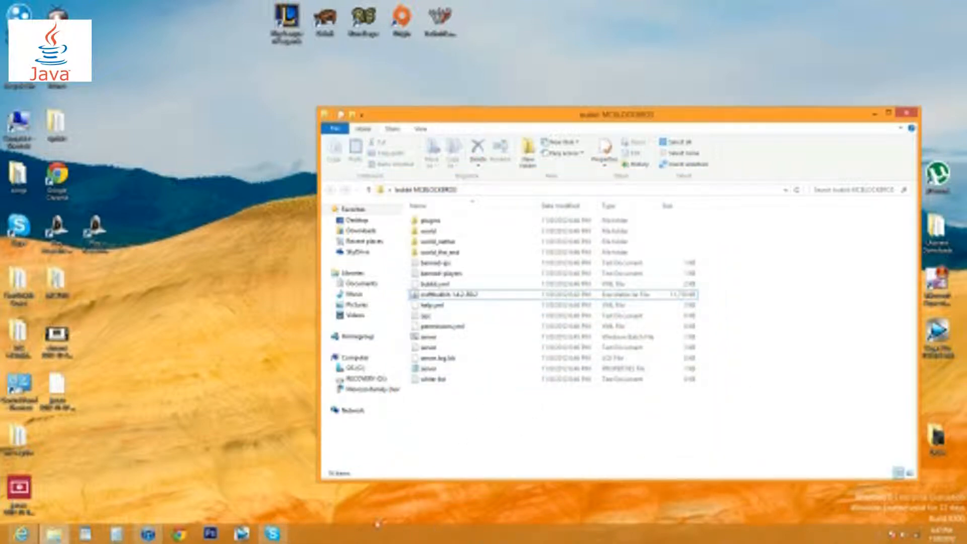
click(244, 406)
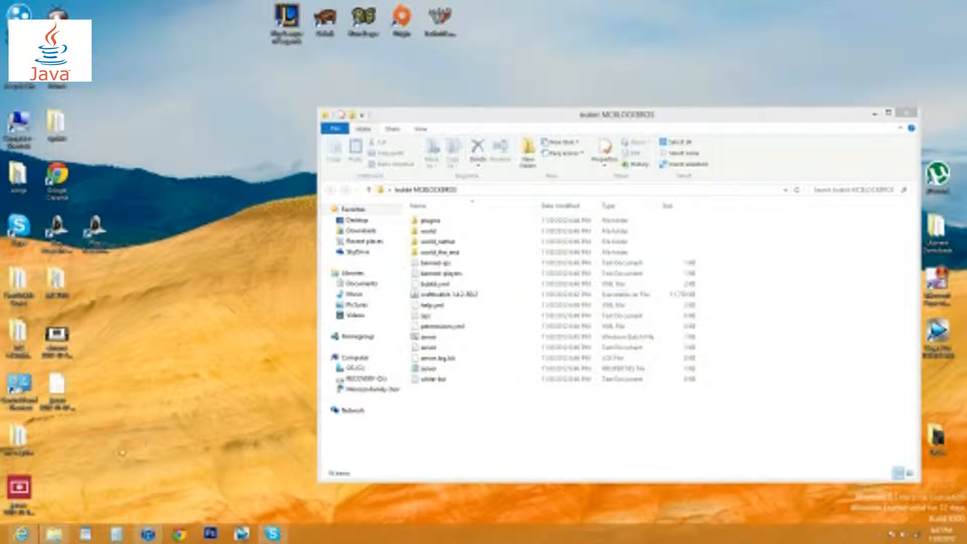
- Close the Bukkit setup guide page, accept the conditions on the LogMeIn Hamachi download page, and download and run the unmanaged installer
mouse_move(21, 534)
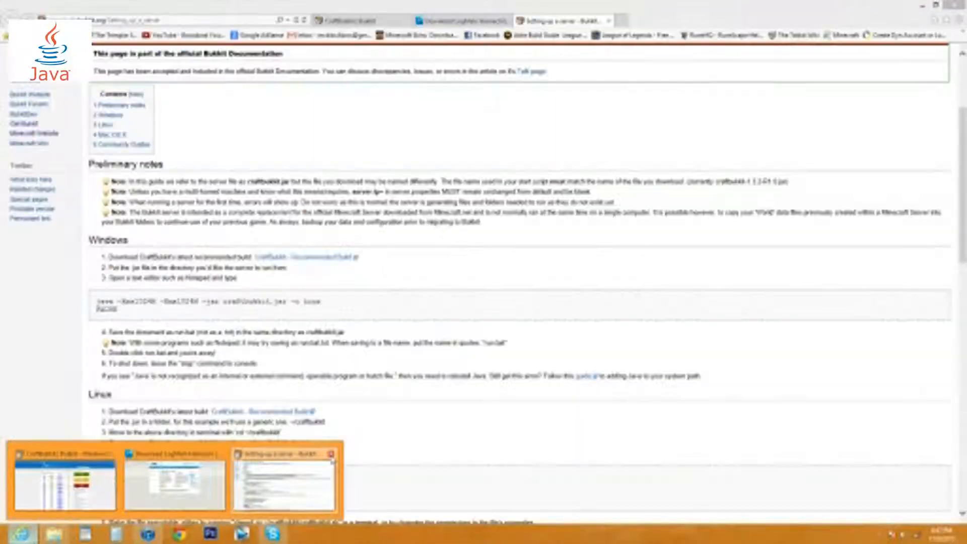
click(331, 454)
click(174, 484)
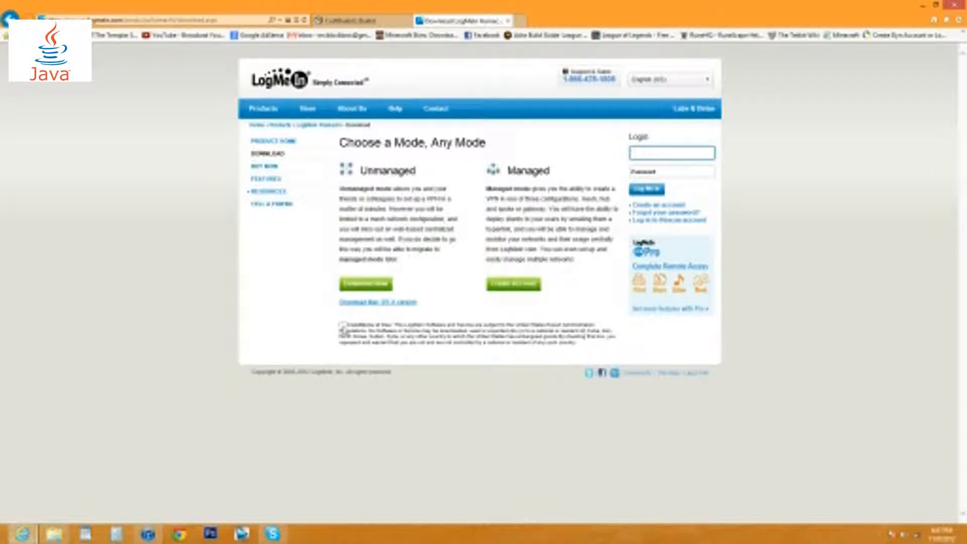
click(342, 326)
click(362, 286)
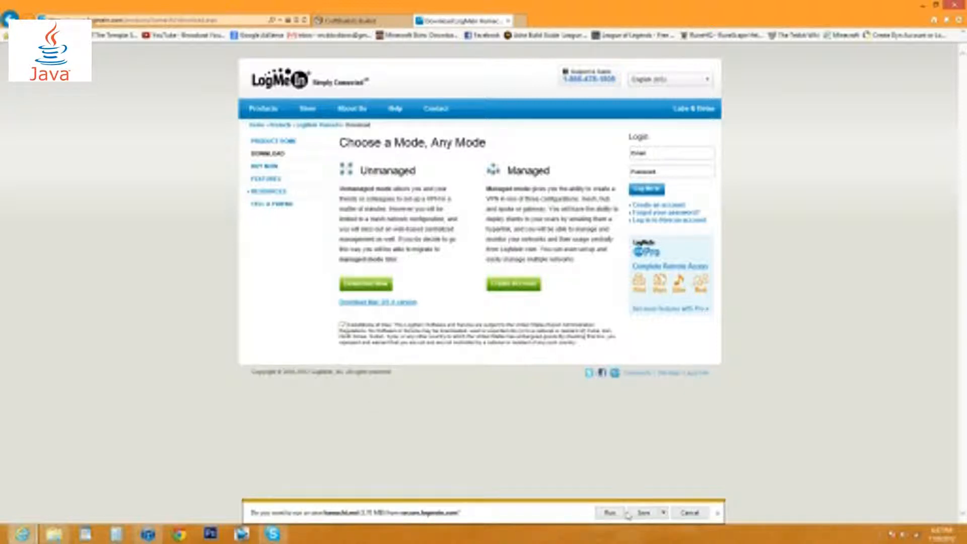
click(615, 513)
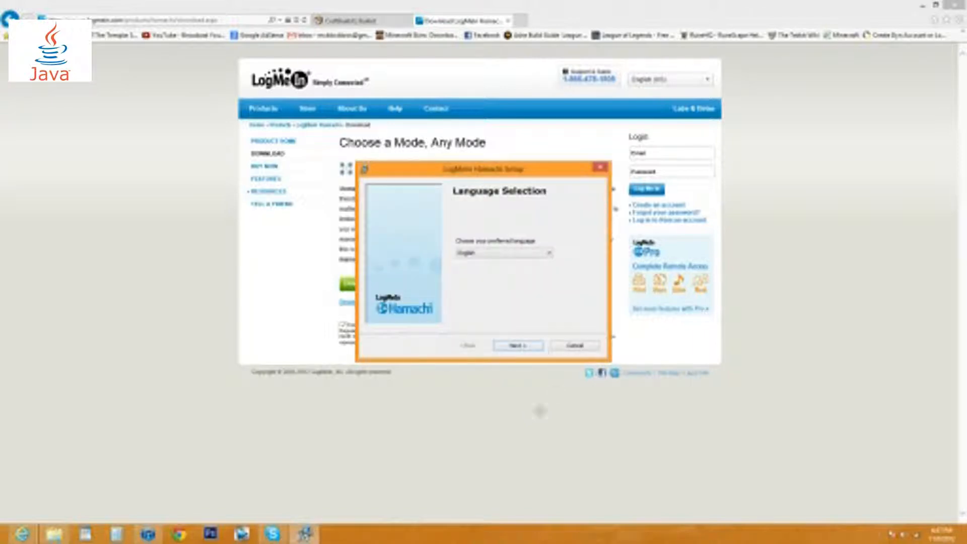
- Try to reinstall the current version of LogMeIn Hamachi in English and exit the setup
click(517, 346)
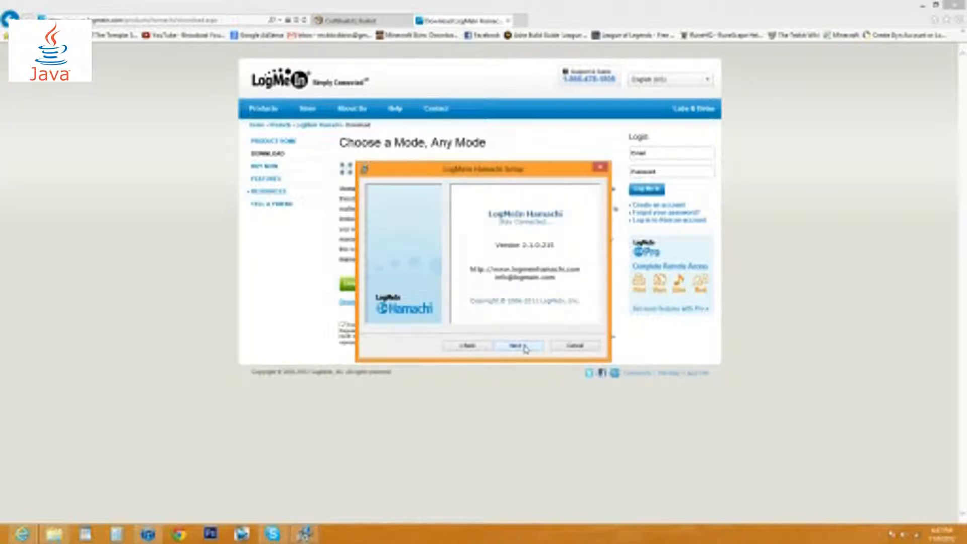
click(525, 347)
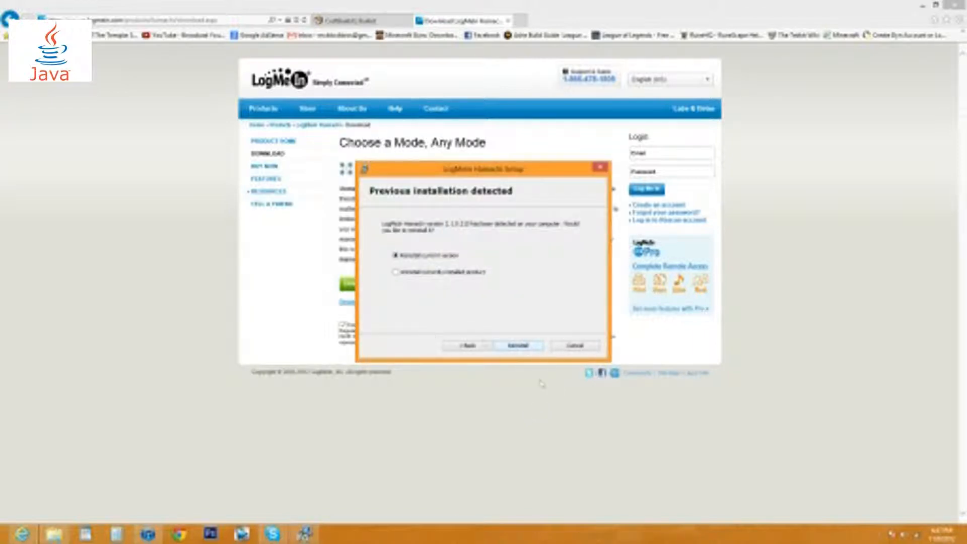
click(519, 347)
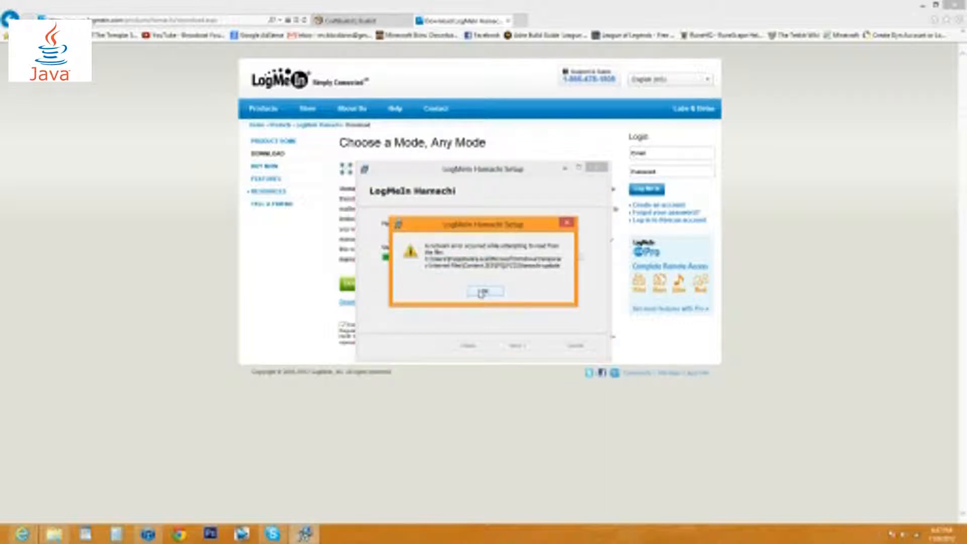
click(484, 292)
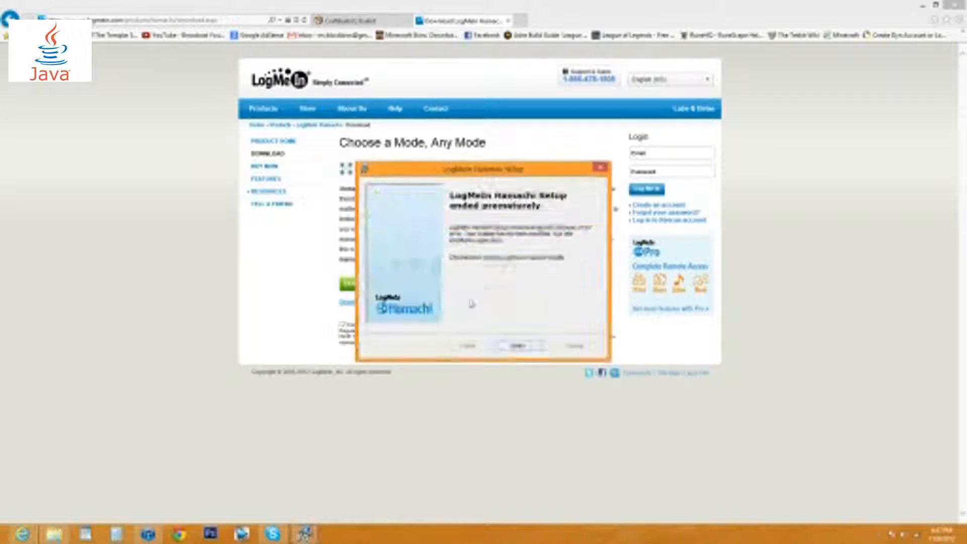
click(516, 348)
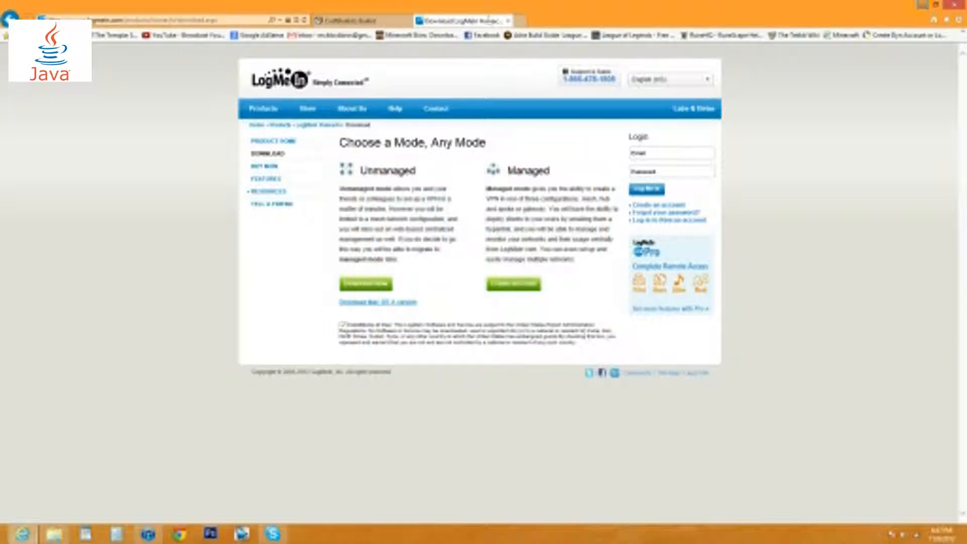
- Minimize the browser, search the installed apps for "log" and open LogMeIn Hamachi
click(923, 5)
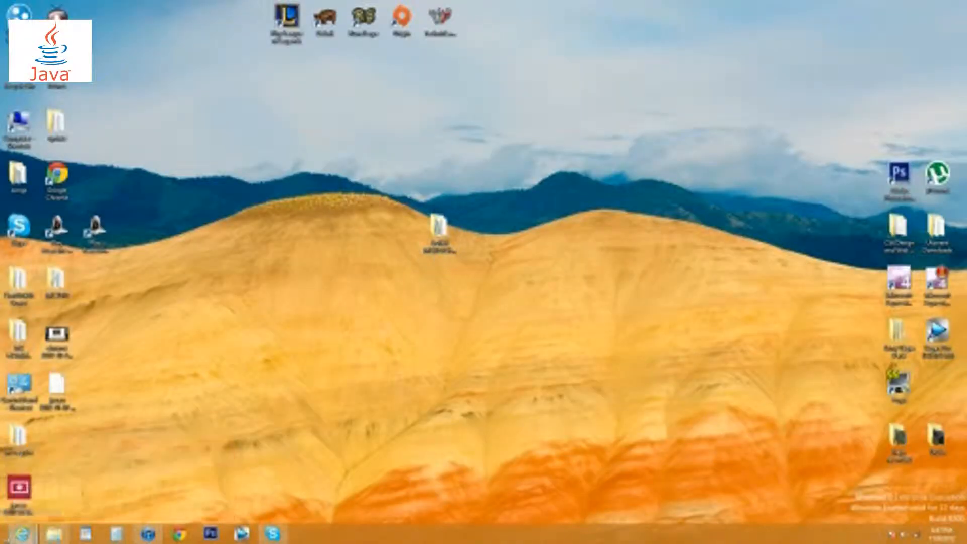
click(5, 540)
mouse_move(965, 3)
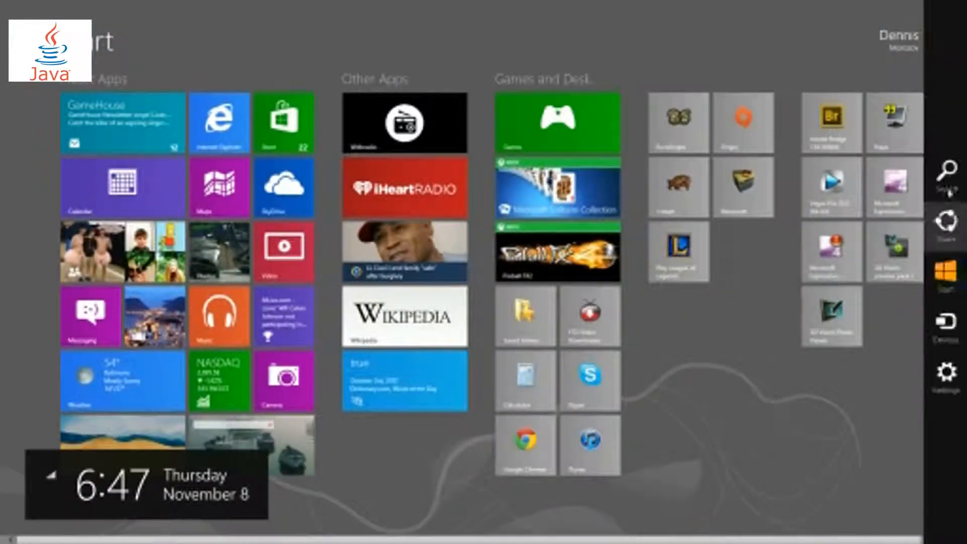
click(947, 178)
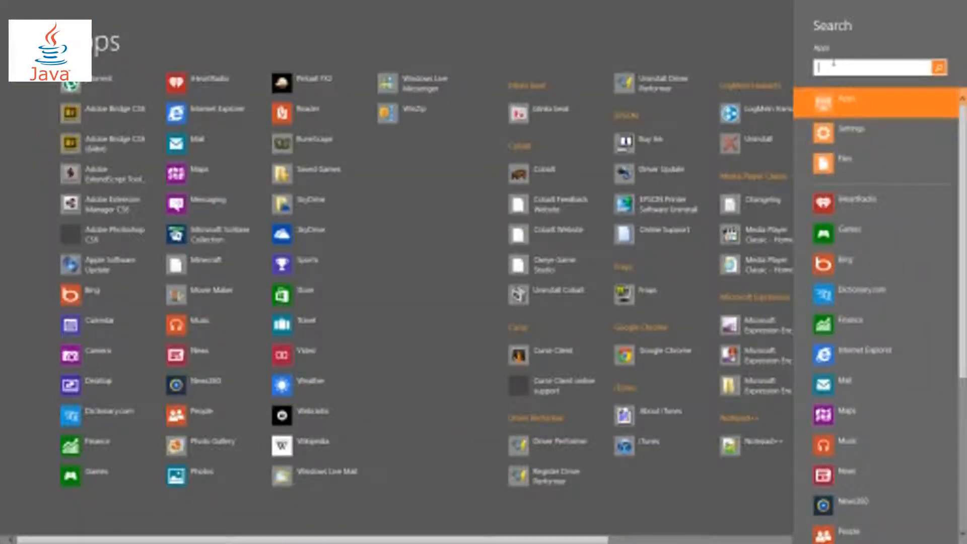
text(log)
click(150, 93)
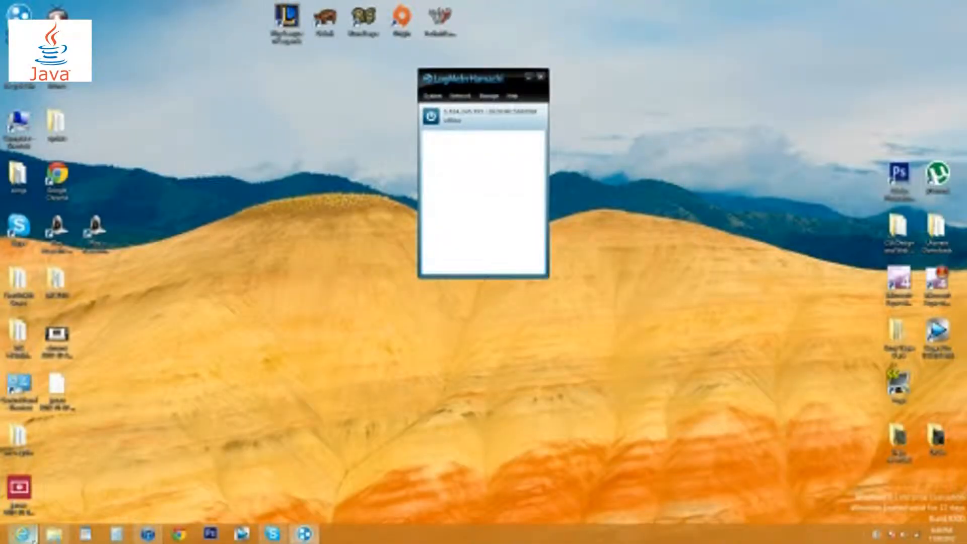
- Power on Hamachi to bring it online and reposition its window on the desktop
mouse_move(23, 534)
mouse_move(85, 478)
click(431, 117)
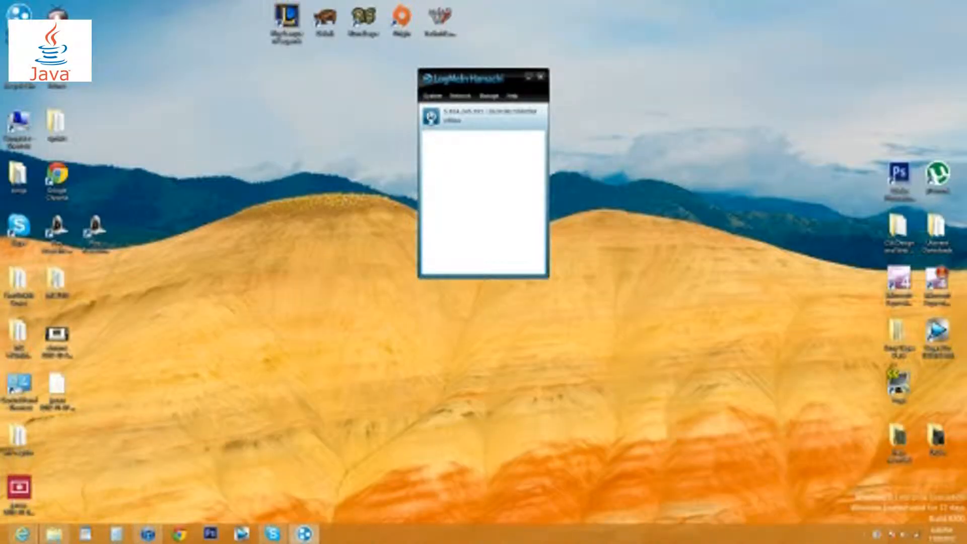
click(430, 118)
drag(489, 80, 655, 173)
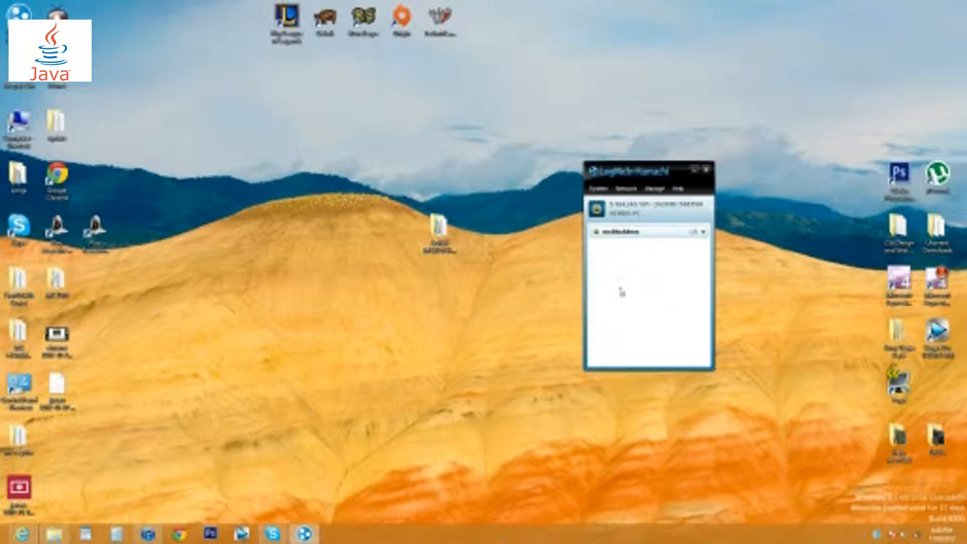
- Delete the existing network from Hamachi and confirm its destruction
right_click(666, 238)
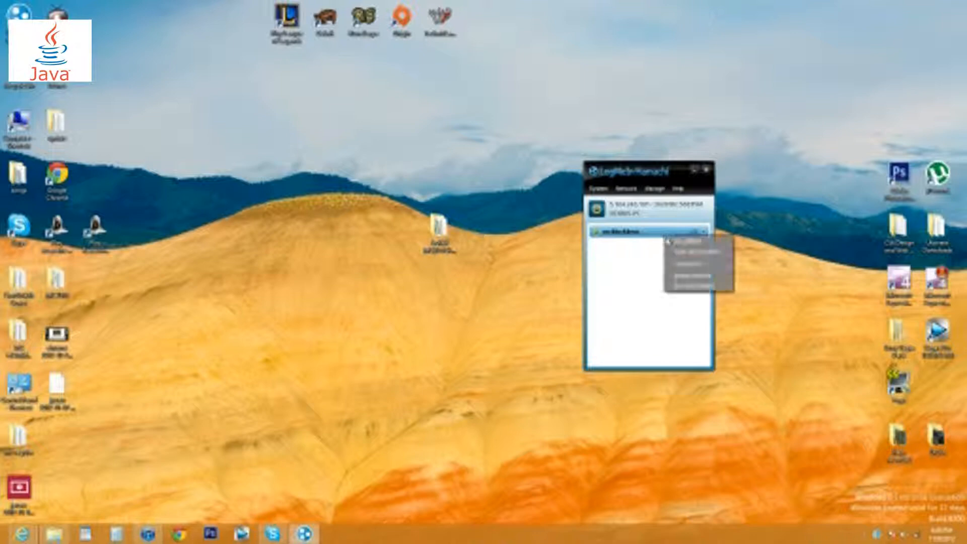
click(686, 284)
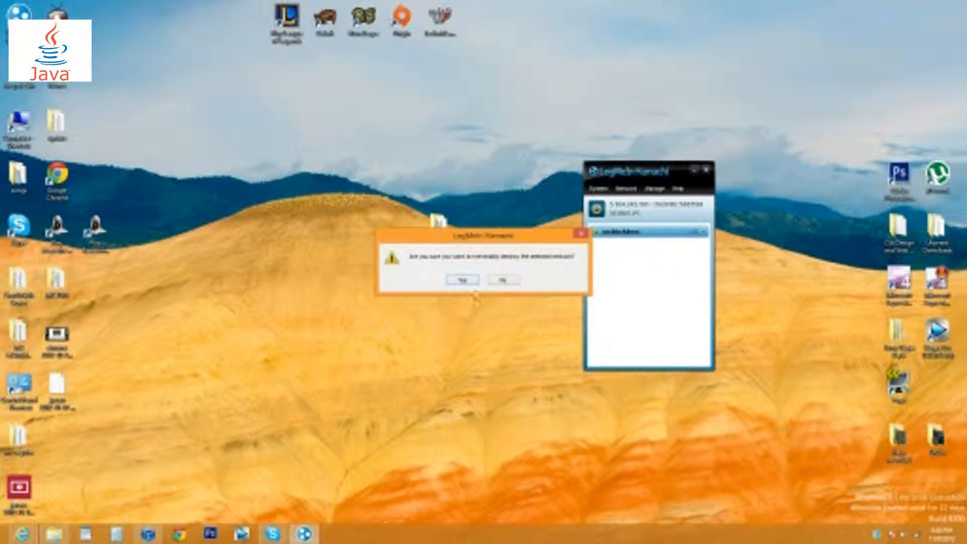
click(469, 280)
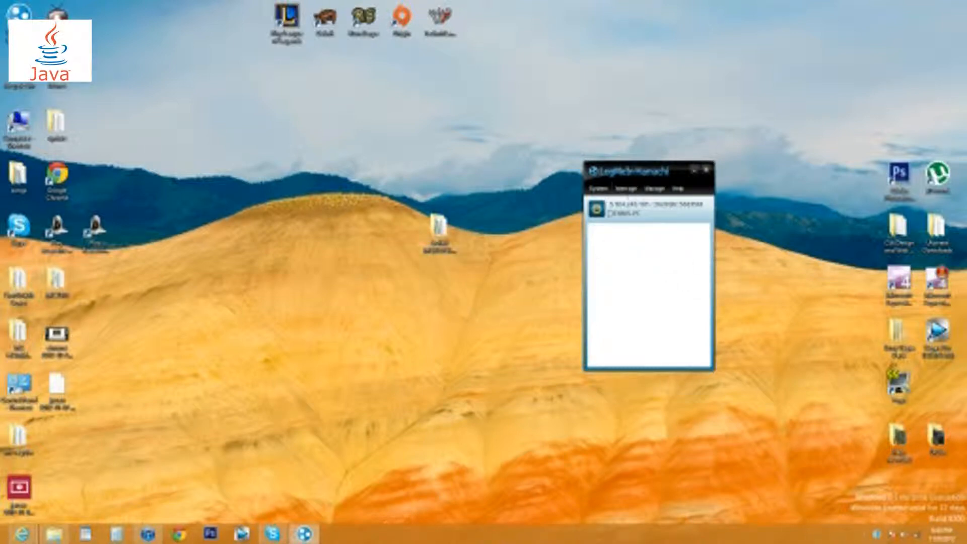
- Create a new client-owned network with the network ID MCBlockBros and enter a network password
drag(649, 182, 606, 158)
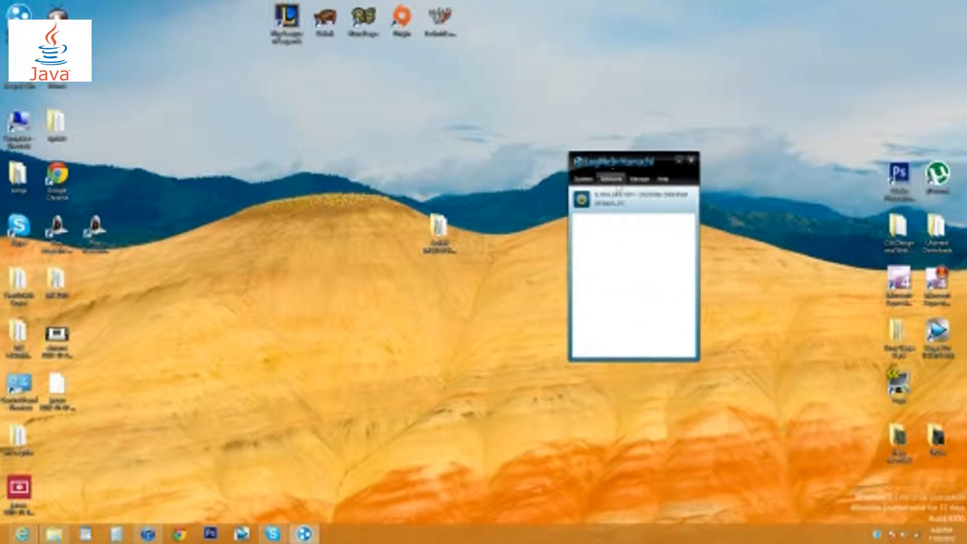
click(613, 179)
click(630, 193)
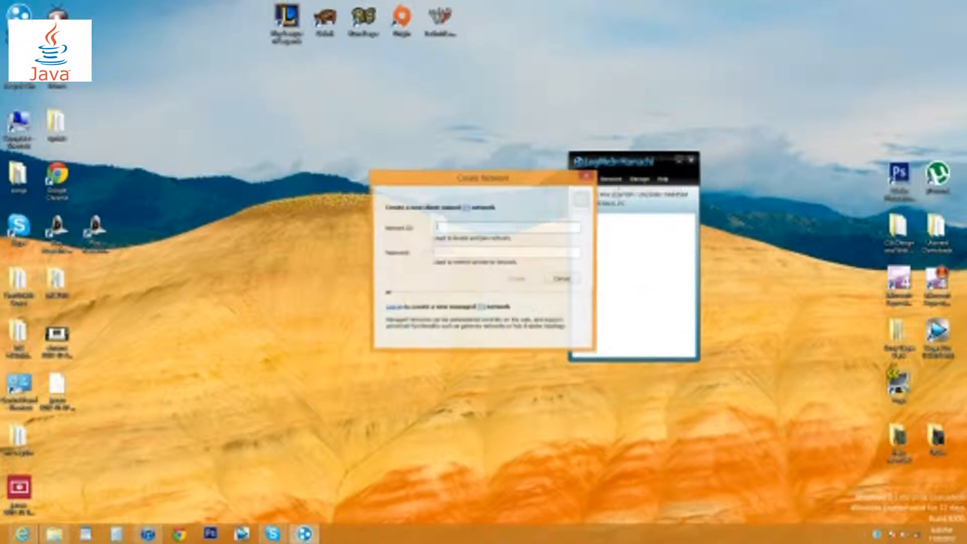
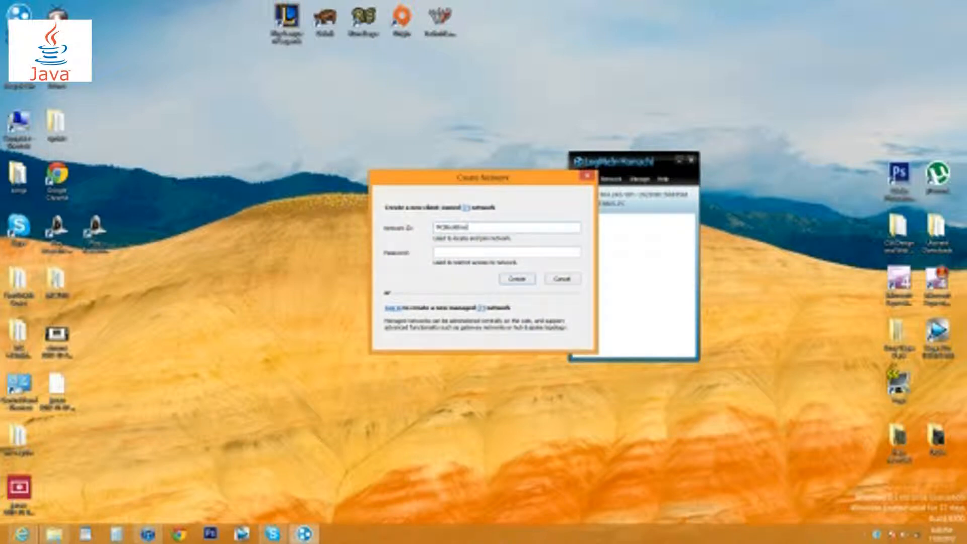
click(453, 252)
click(515, 281)
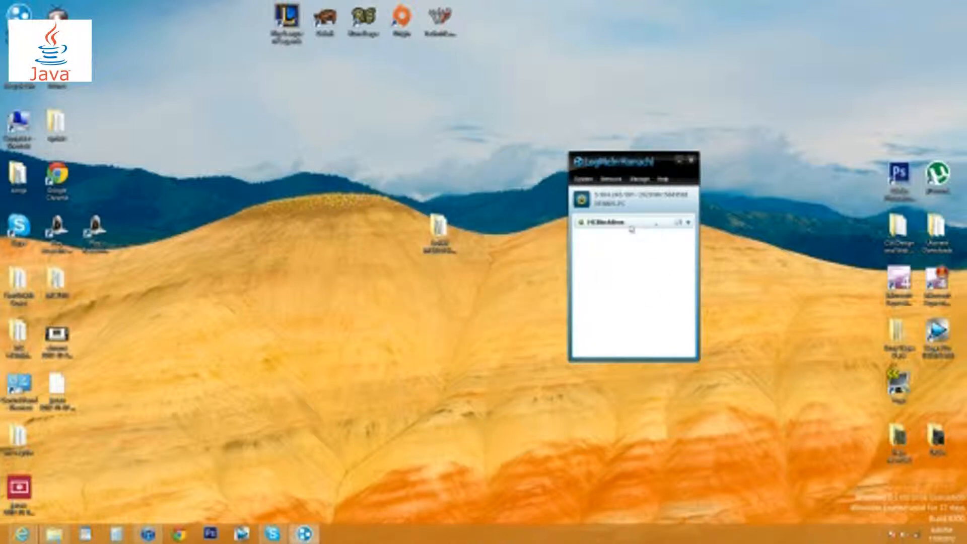
- Open Hamachi's dialog for joining an existing network, cancel it, and close the Hamachi window to the background
right_click(654, 225)
click(620, 285)
drag(627, 166, 605, 224)
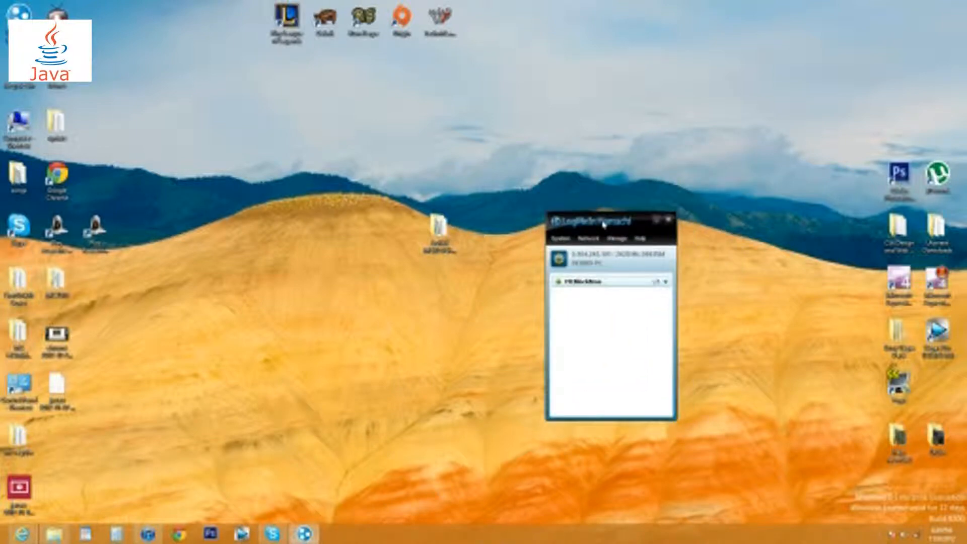
click(589, 238)
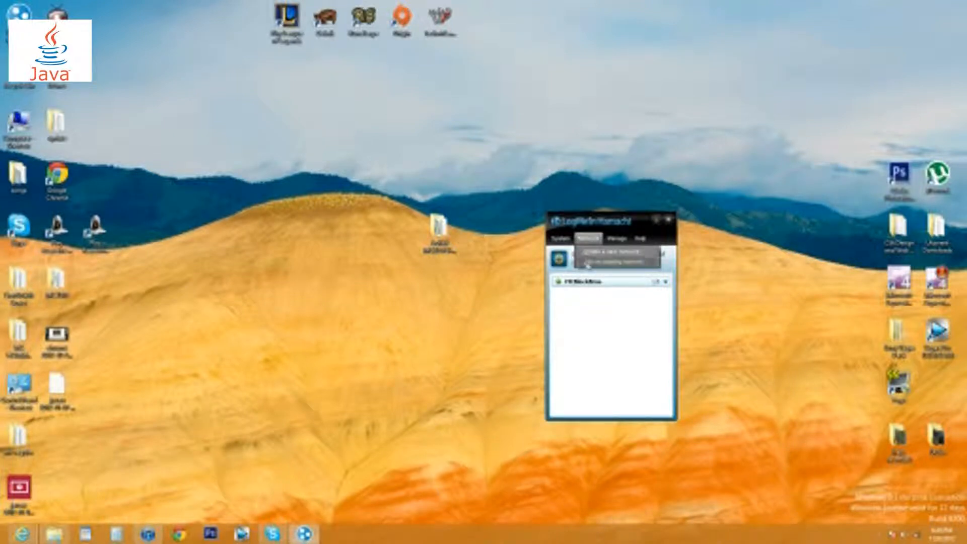
click(594, 263)
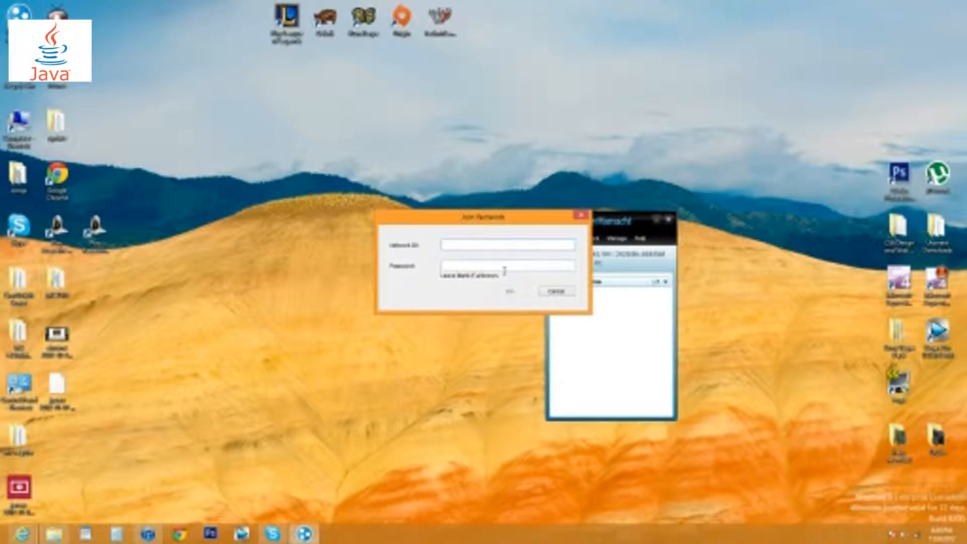
click(564, 292)
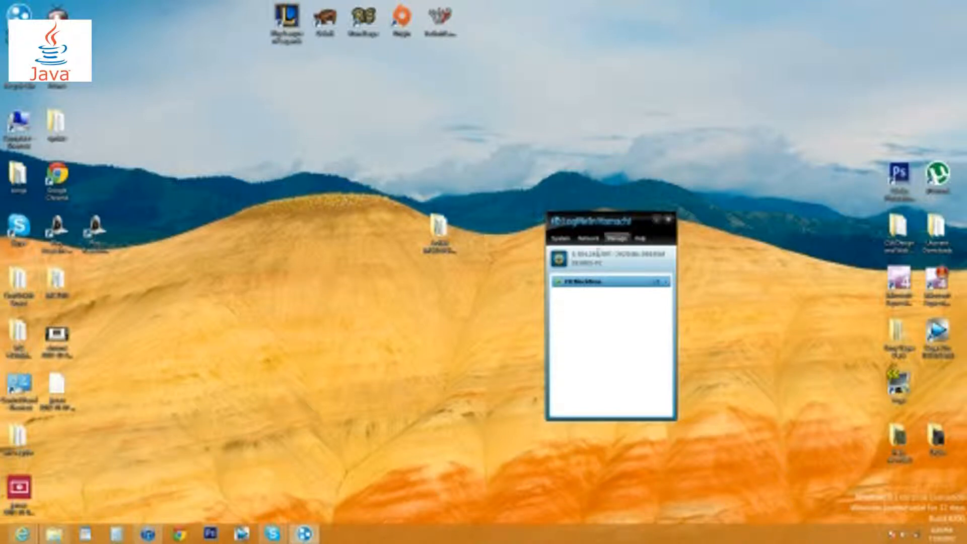
click(668, 224)
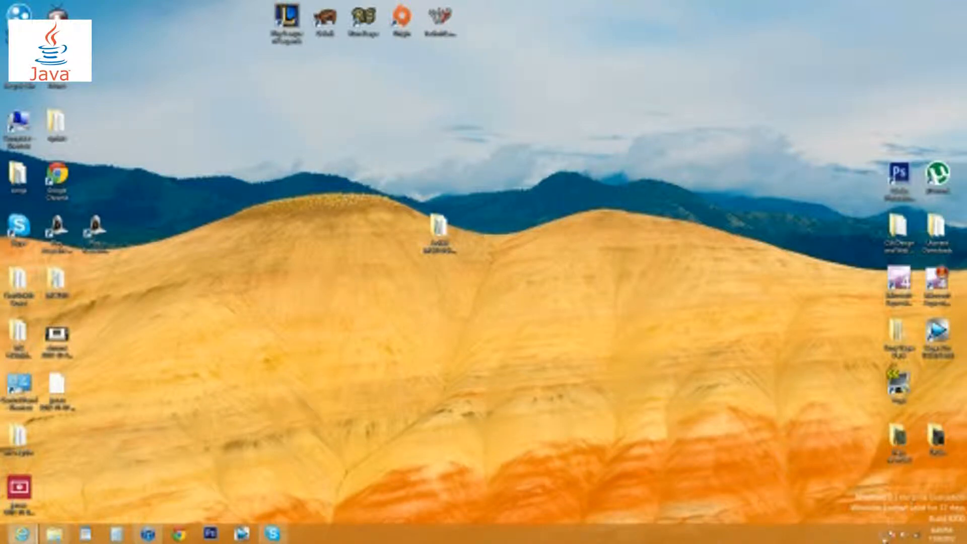
click(881, 535)
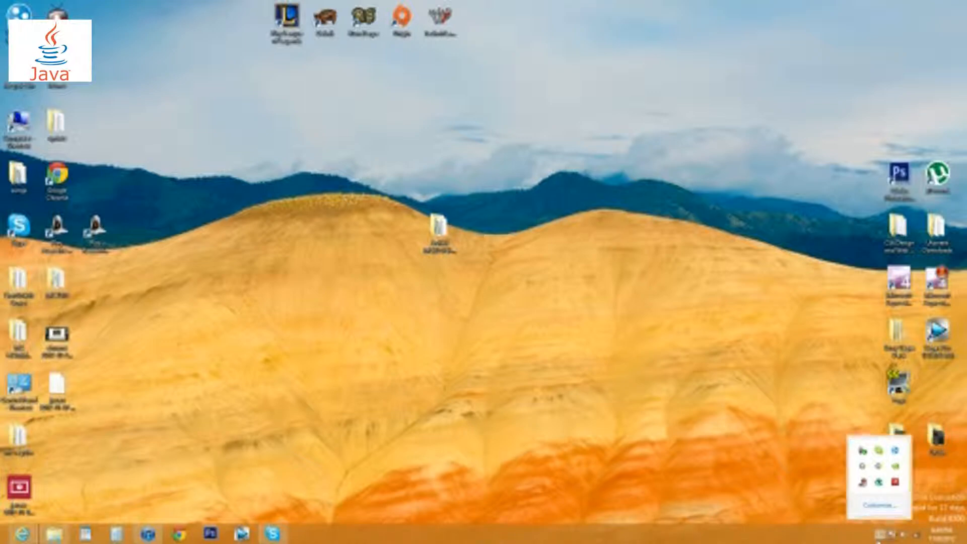
click(880, 535)
- Open the bukkit MCBLOCKBROS folder and open its server properties file in Notepad
double_click(463, 224)
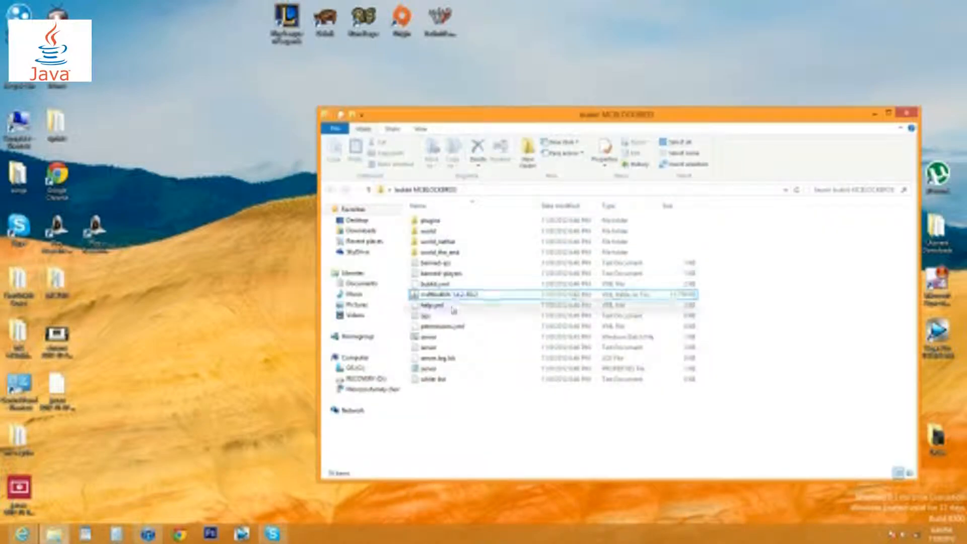
drag(568, 116, 523, 89)
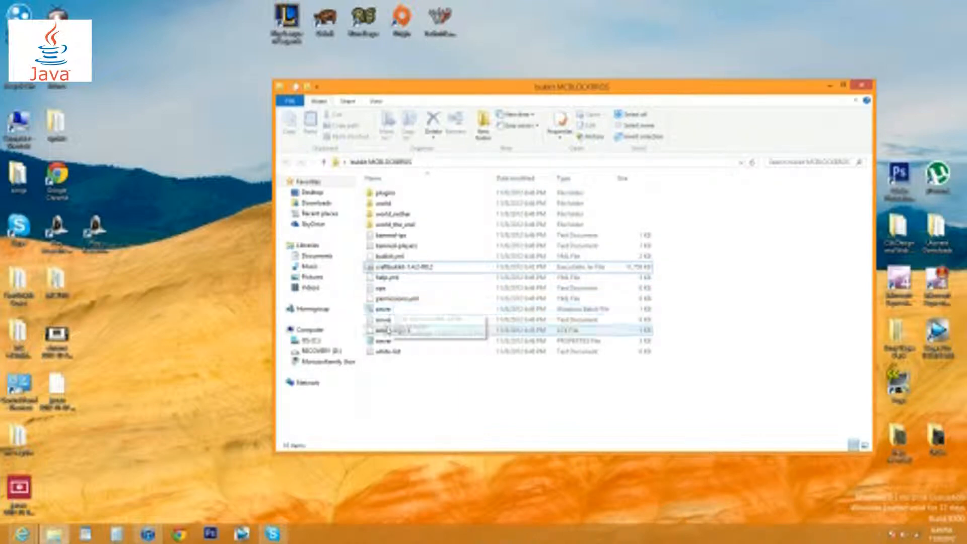
click(382, 345)
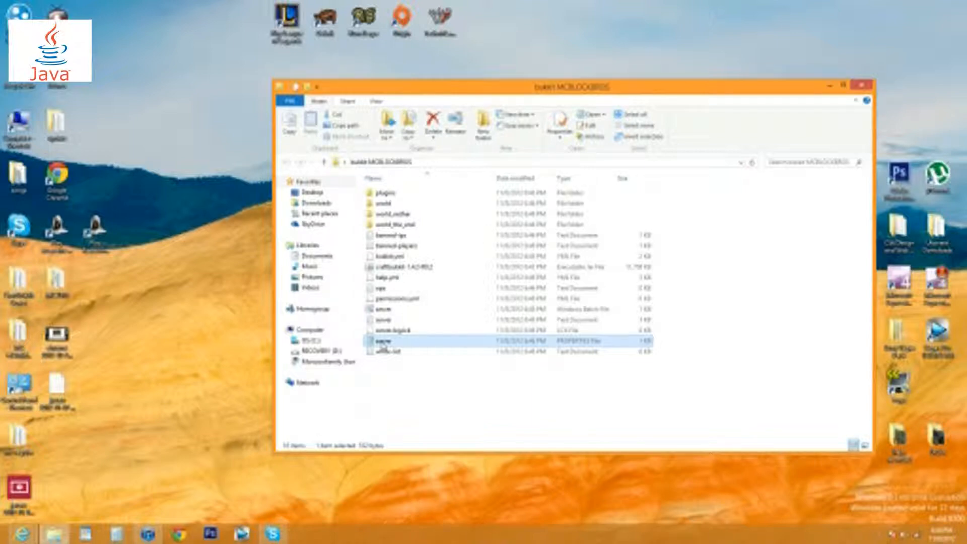
double_click(412, 340)
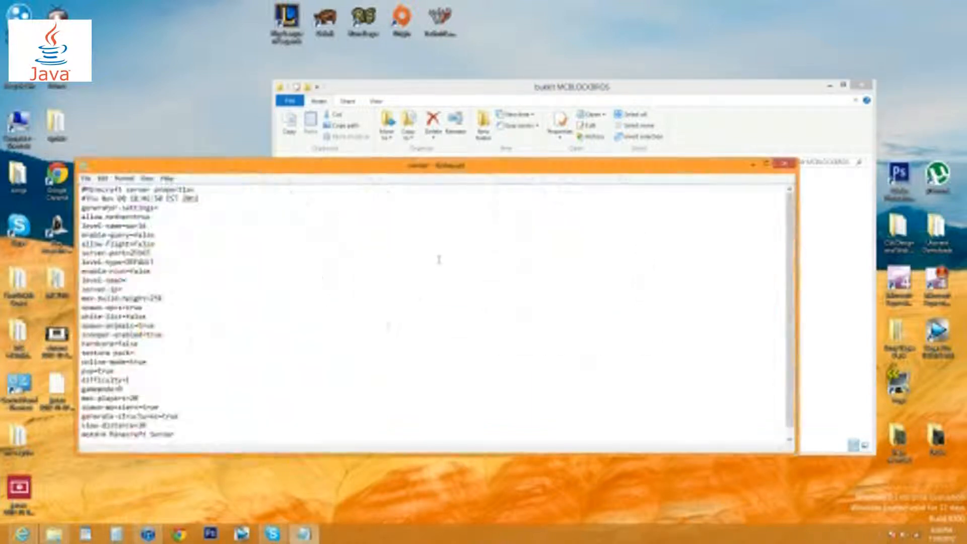
click(153, 354)
- Reopen the Hamachi window and move it clear of the server properties text so its IP address can be read
click(879, 534)
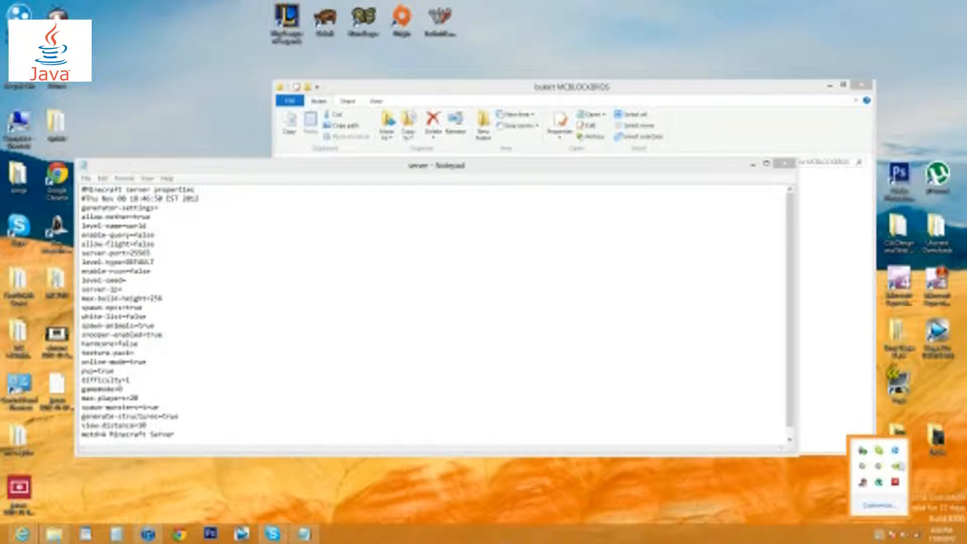
click(896, 452)
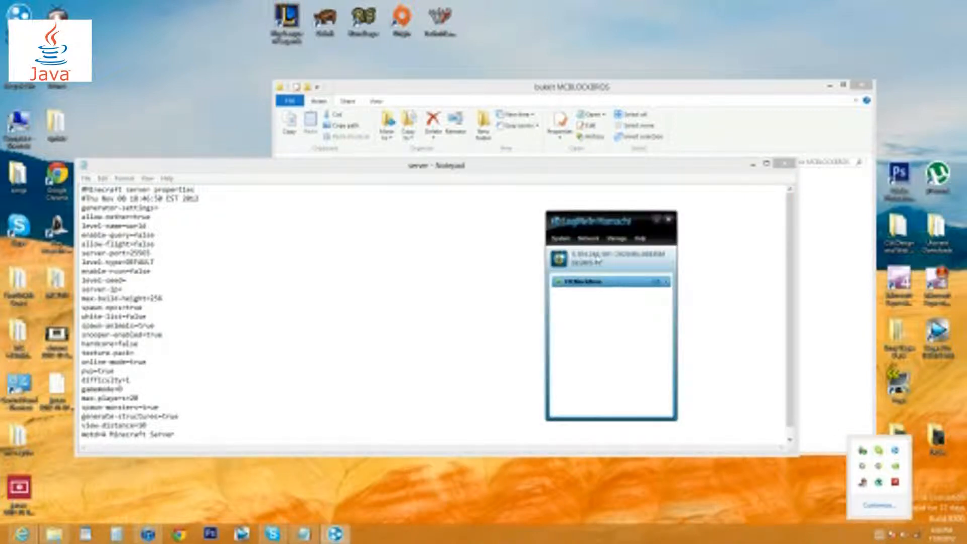
click(593, 262)
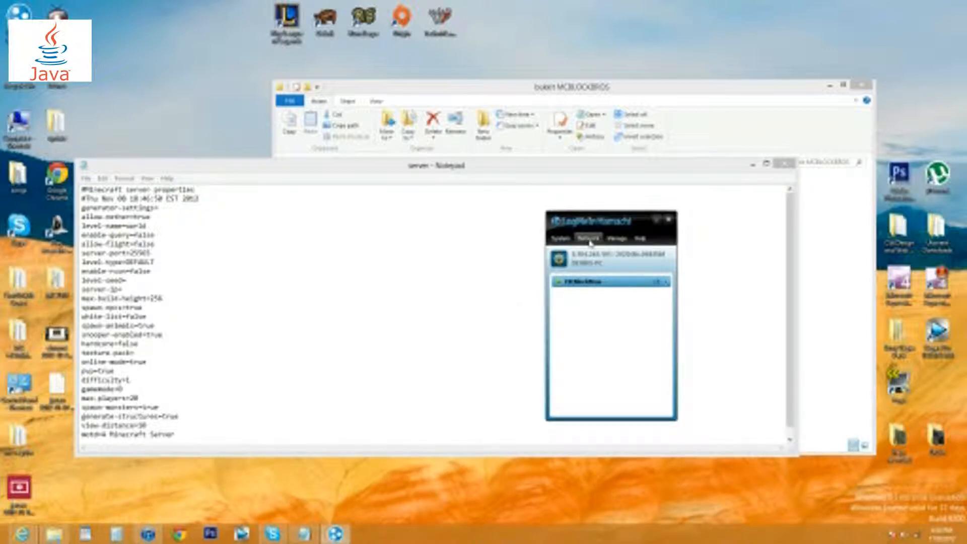
drag(599, 224, 629, 47)
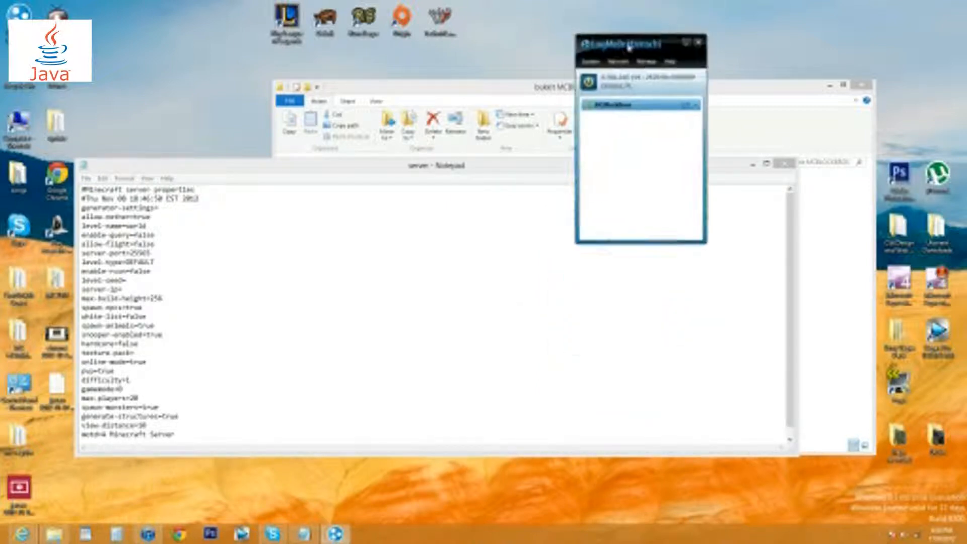
- Set server-ip to the Hamachi address 5.104.245.191, save the server properties file, and close it
click(393, 210)
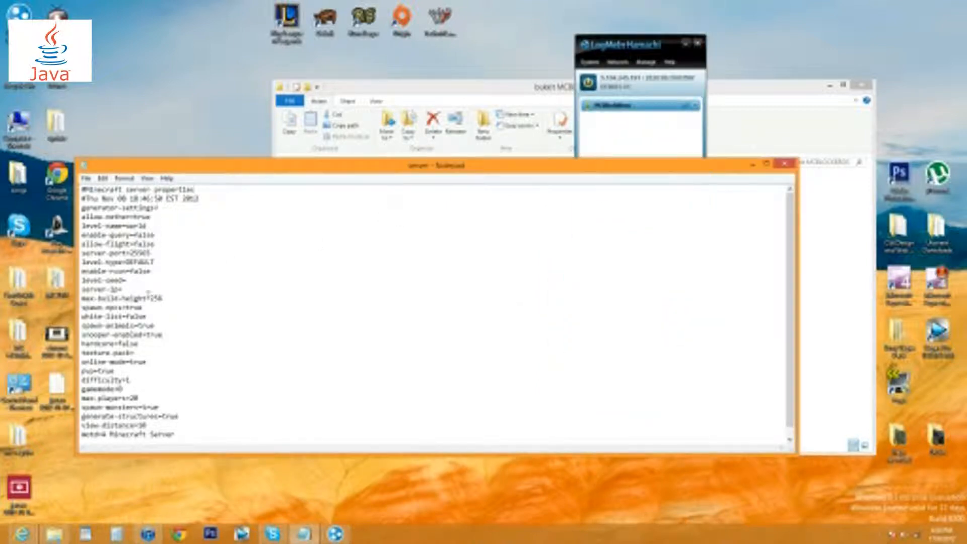
click(122, 291)
click(87, 178)
click(101, 212)
click(87, 178)
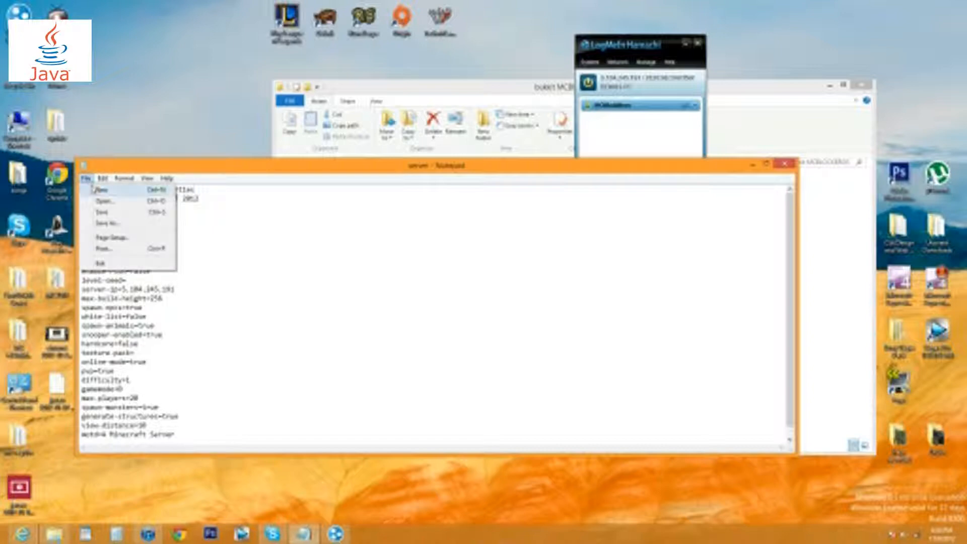
click(101, 212)
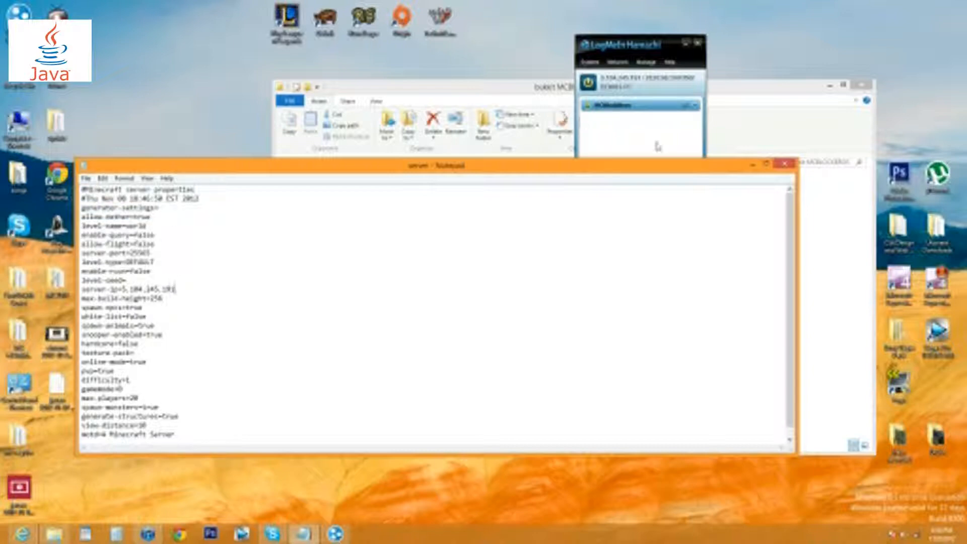
click(784, 164)
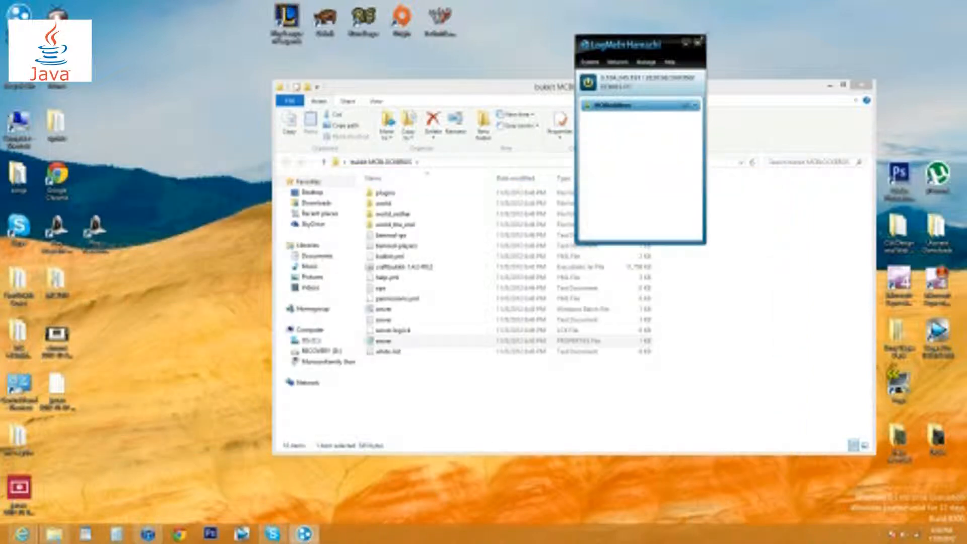
- Close Hamachi, start the craftbukkit-1.4.2-R0.2 server file, and minimize the server folder
click(698, 44)
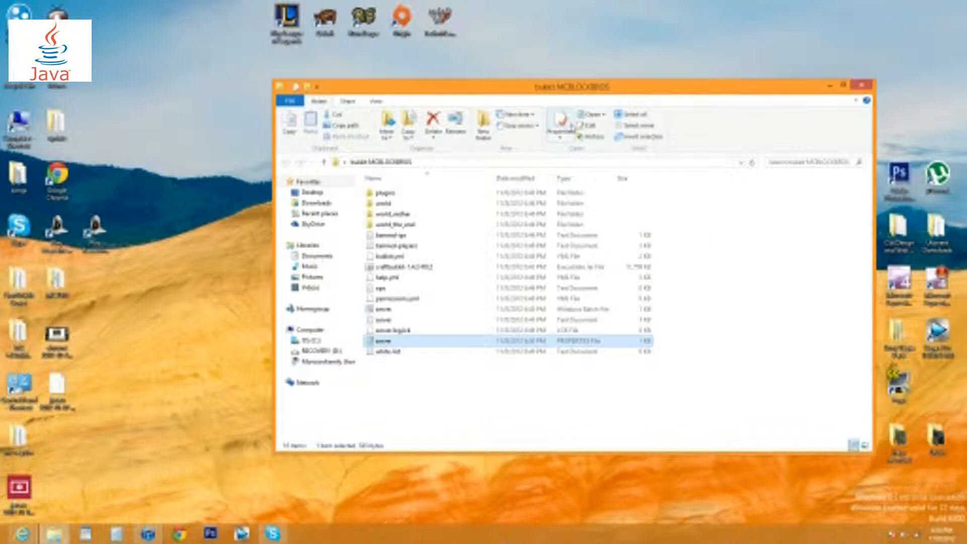
click(414, 269)
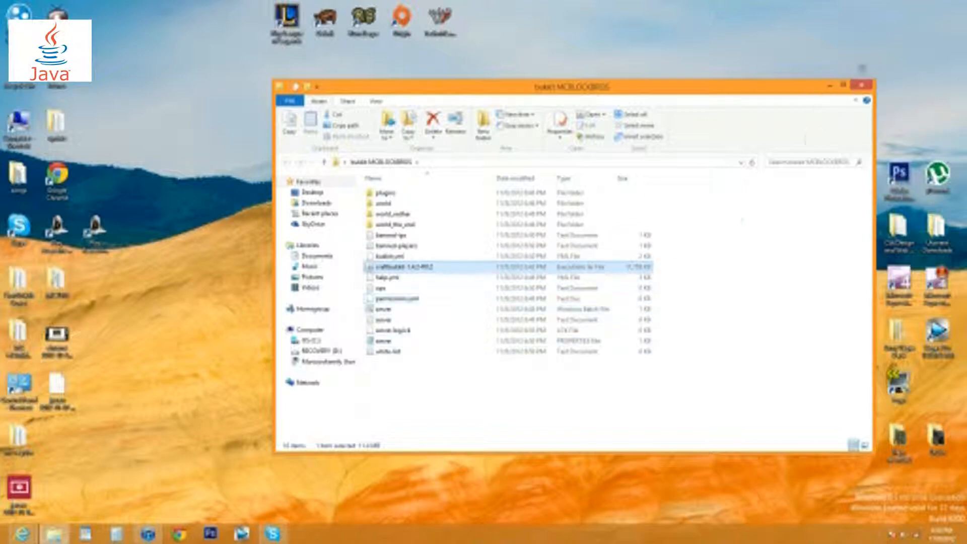
click(830, 86)
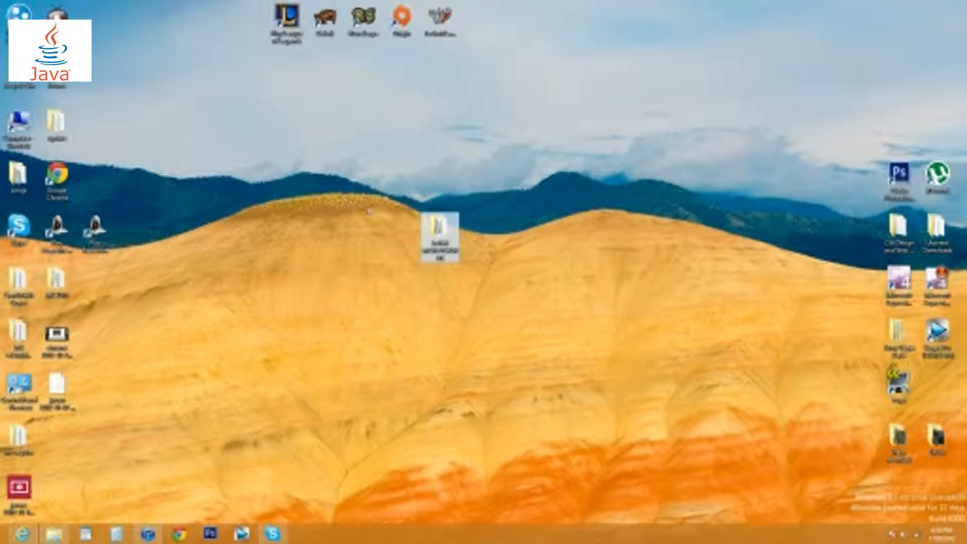
- Launch and log in to Minecraft, maximize its window, and open the multiplayer server list
key(super)
key(super)
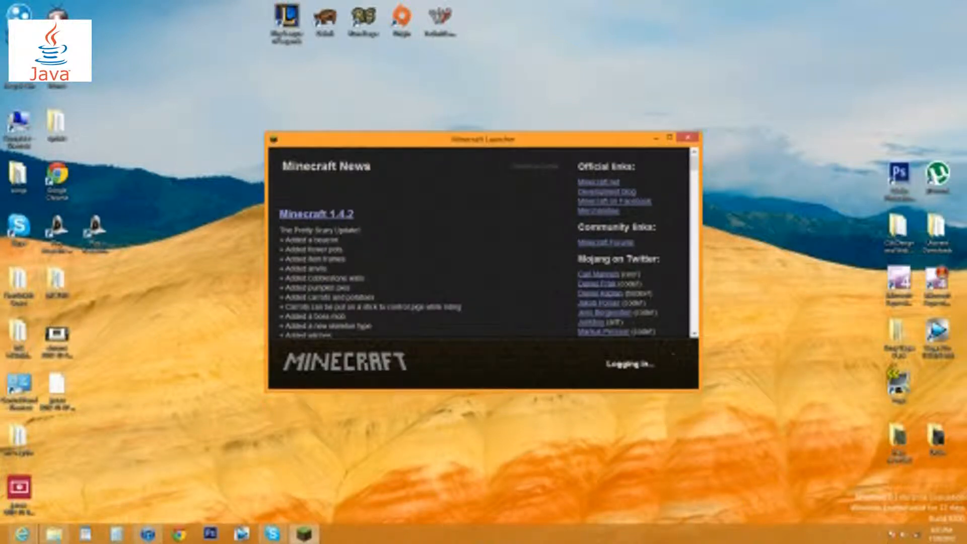
click(676, 139)
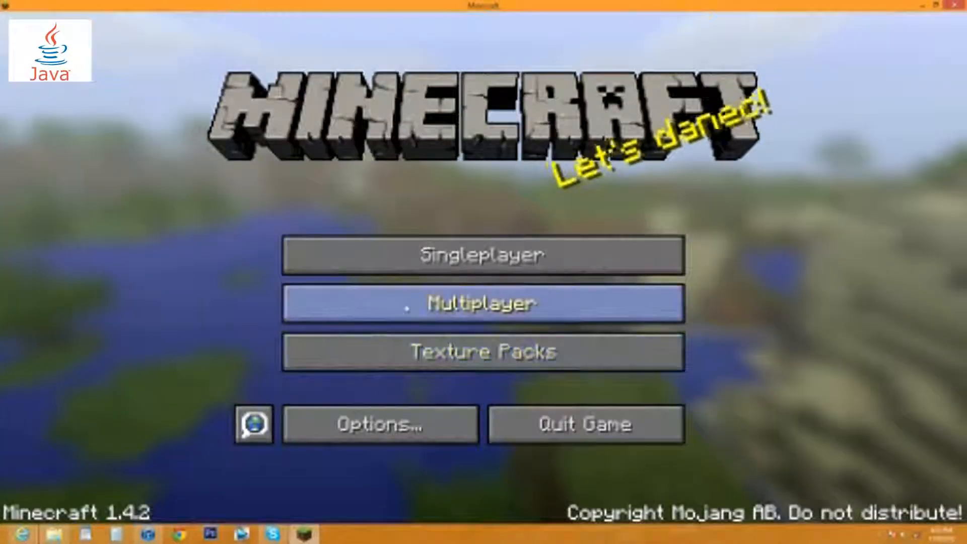
click(406, 305)
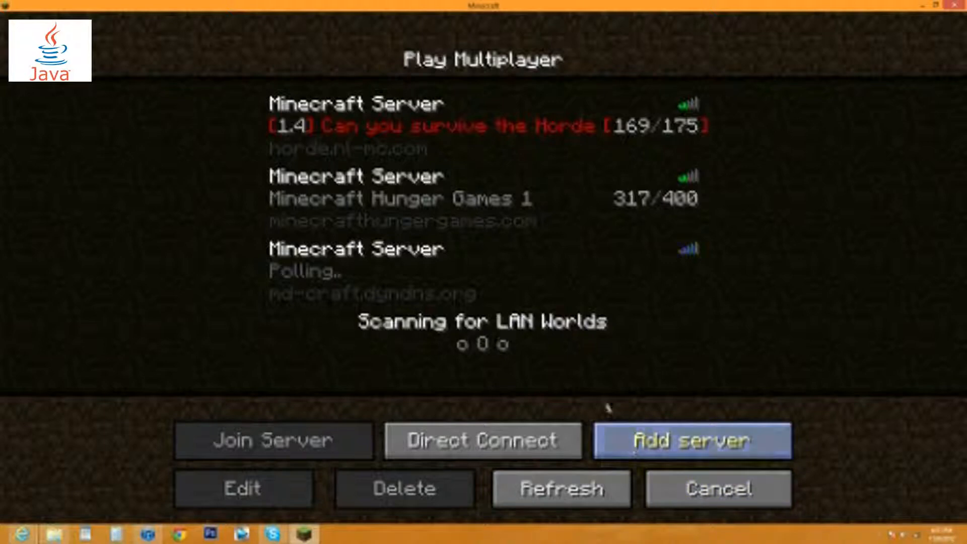
- Add a multiplayer server entry named Minecraft Server, placing the game beside Hamachi to copy its IP address 5.104.245.191 as the server address
click(639, 438)
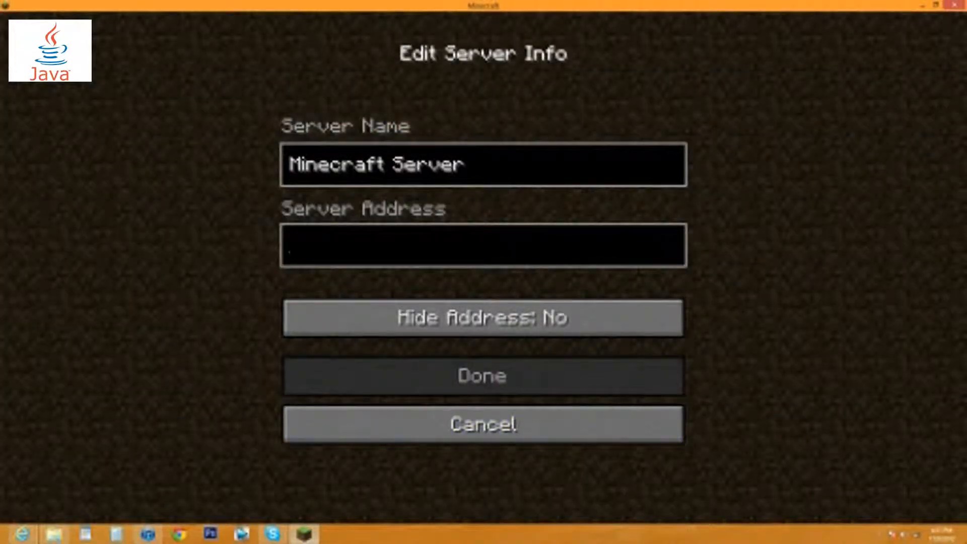
click(881, 534)
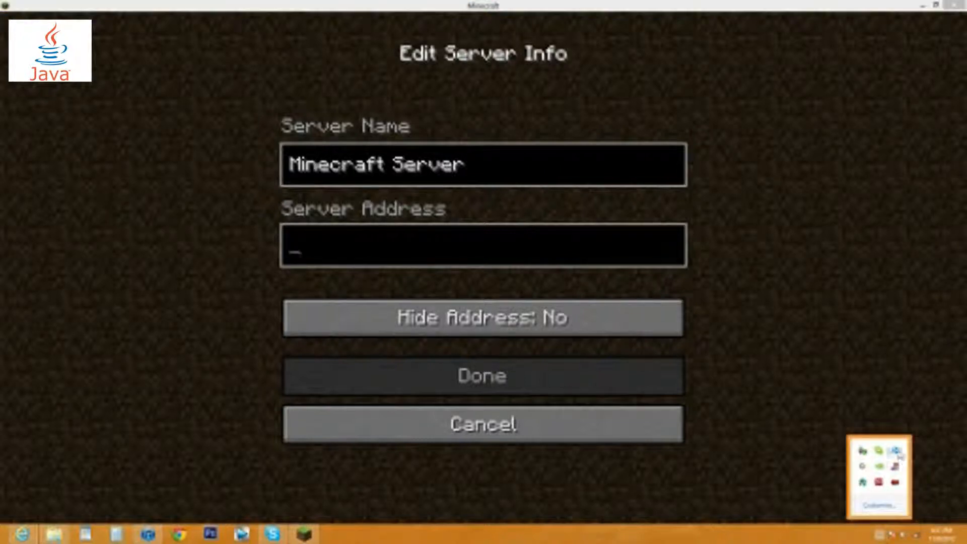
click(899, 454)
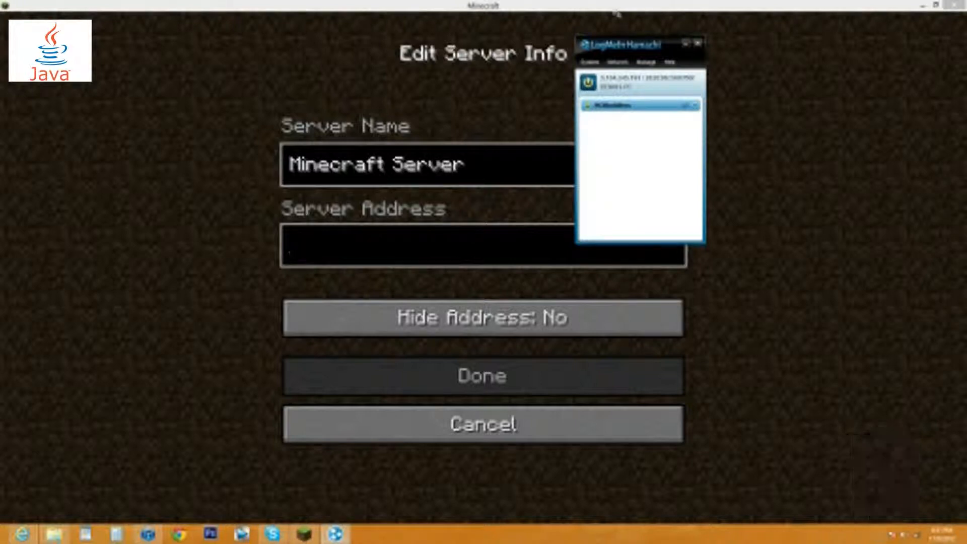
click(513, 151)
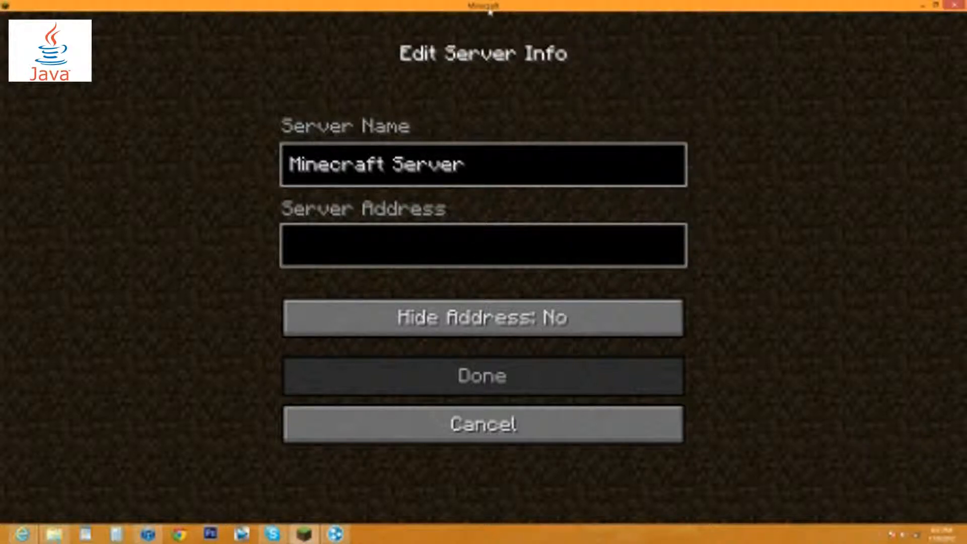
drag(489, 12, 359, 234)
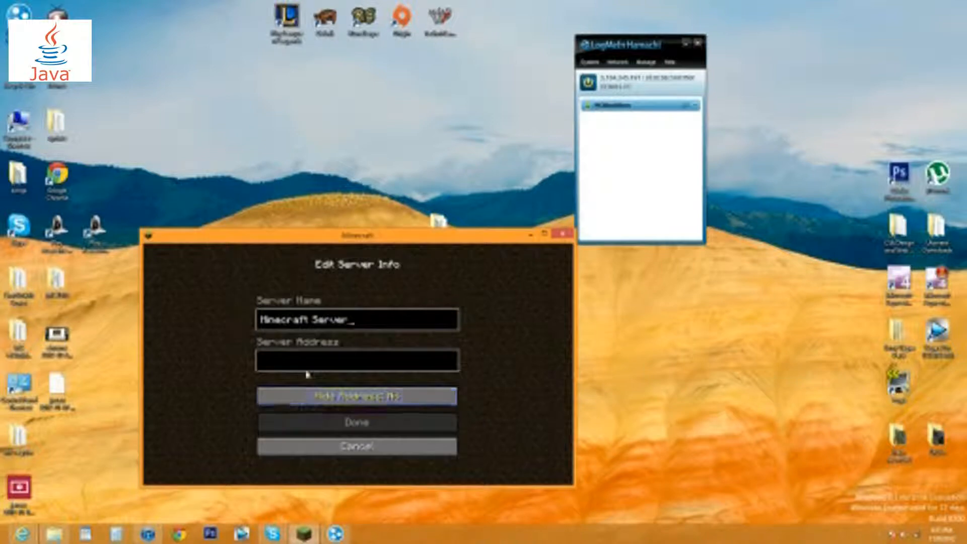
text(5.104.245.191)
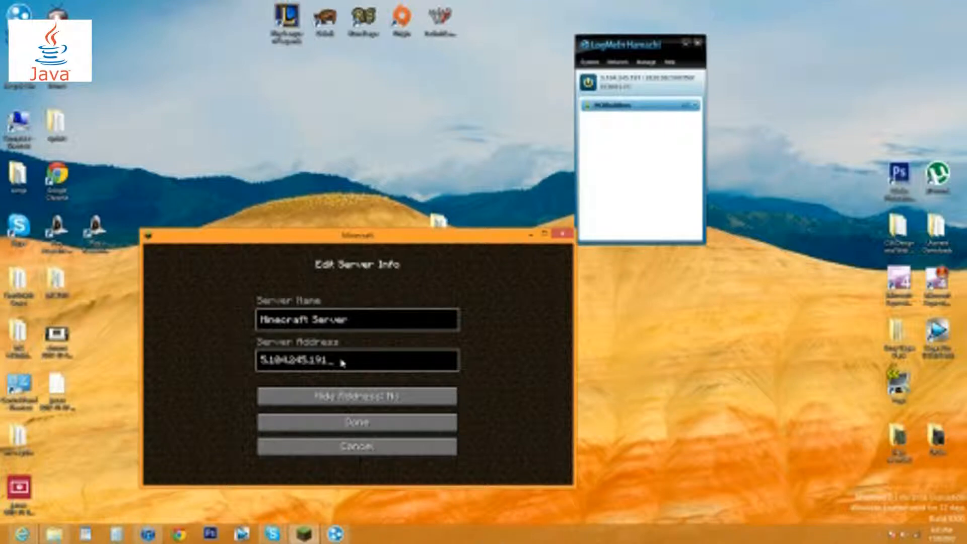
click(356, 428)
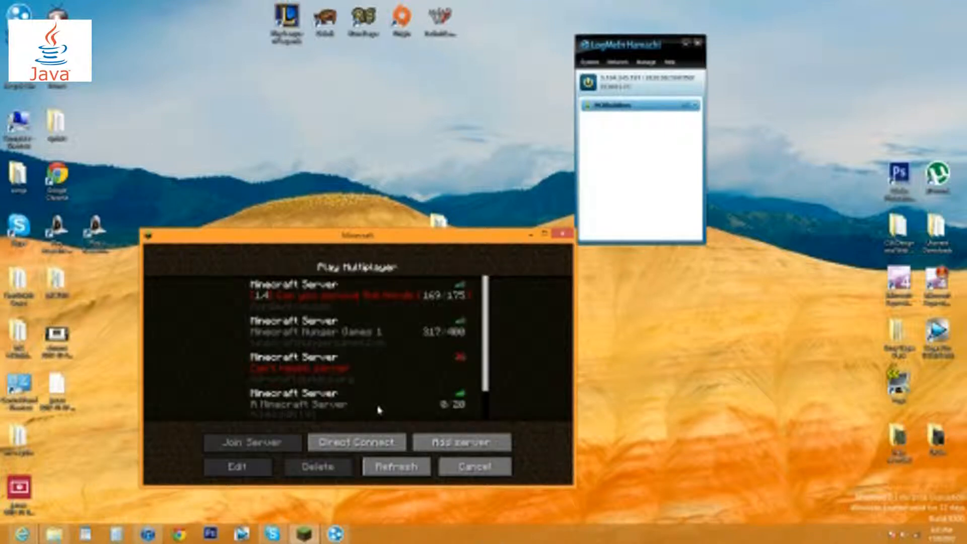
- Join the newly added "A Minecraft Server" entry and walk forward in its world with the game window maximized
click(303, 412)
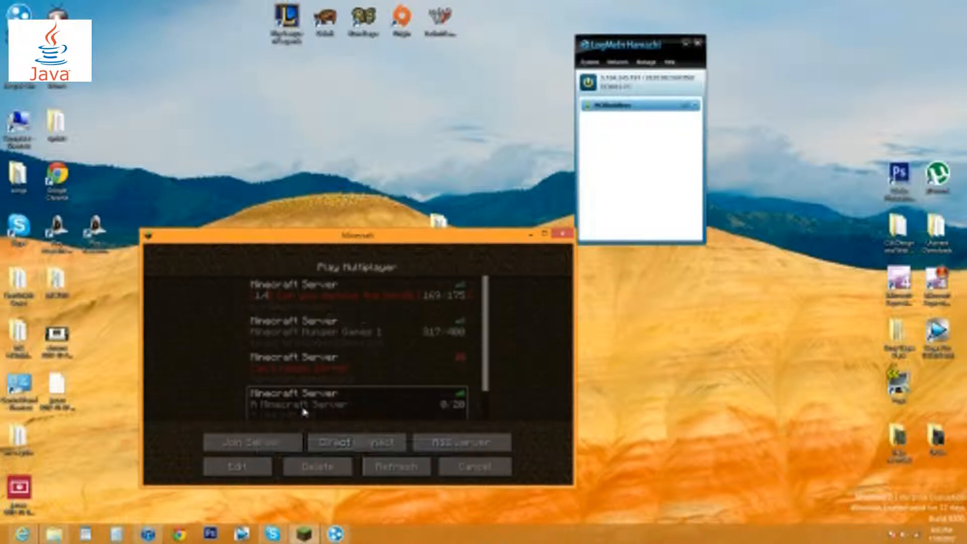
double_click(304, 413)
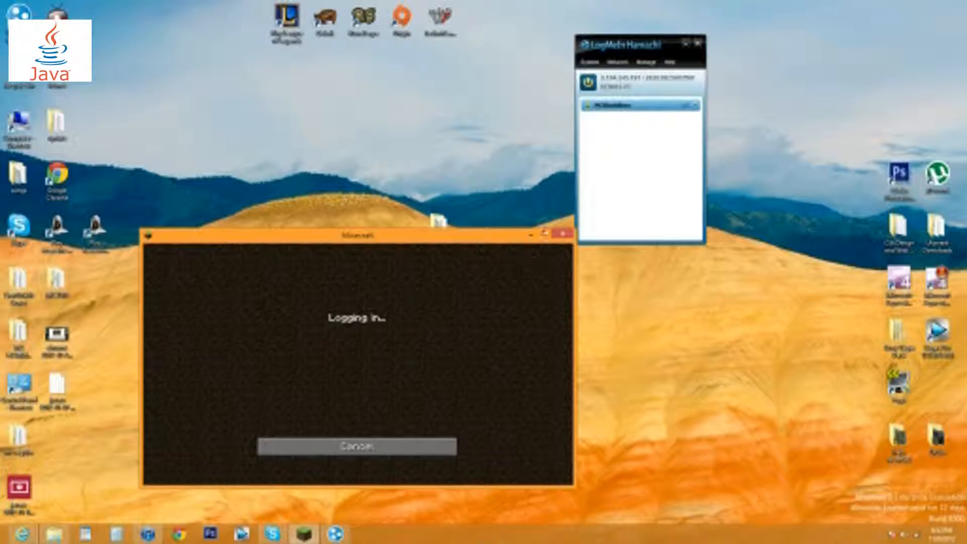
click(545, 233)
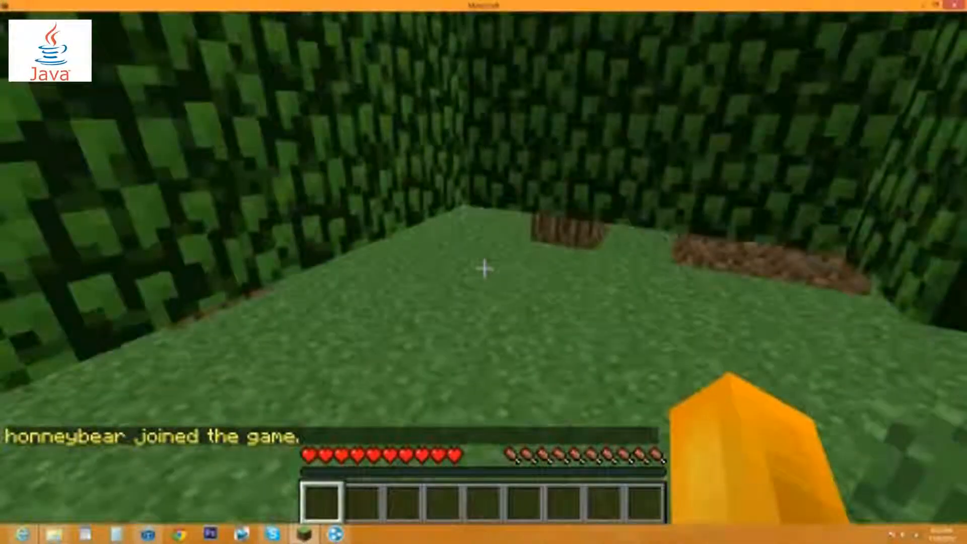
click(484, 268)
key(w)
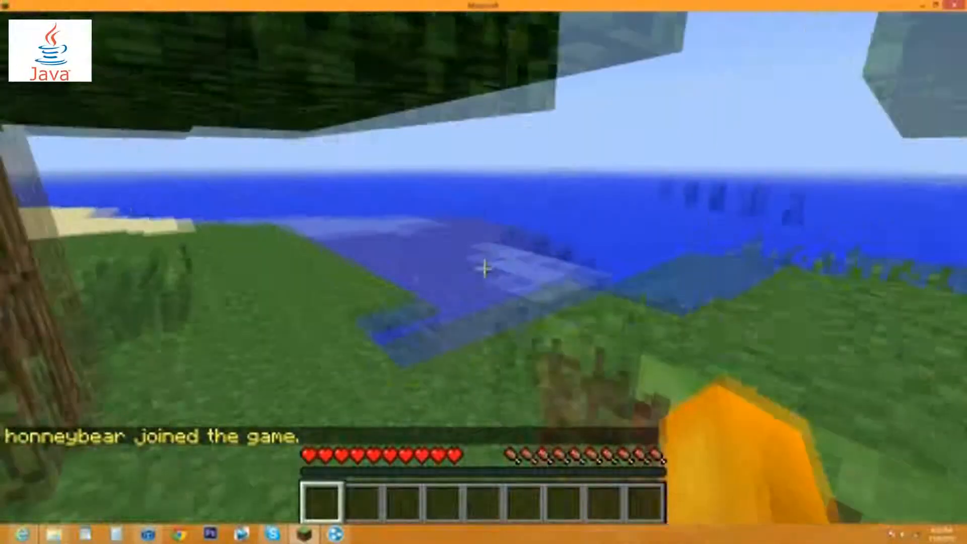
- Switch the graphics quality in the video settings to Fancy and return to the game
click(484, 268)
key(Escape)
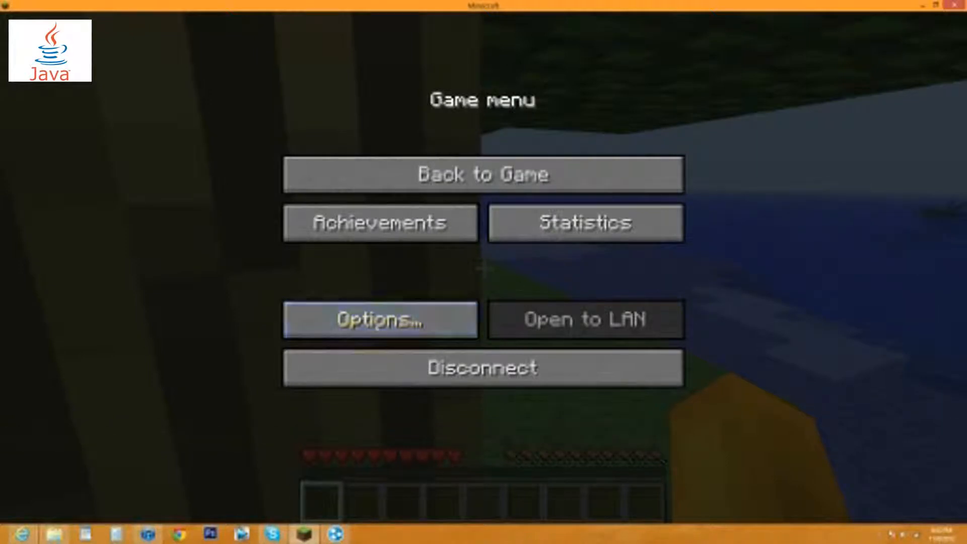
click(375, 327)
click(382, 283)
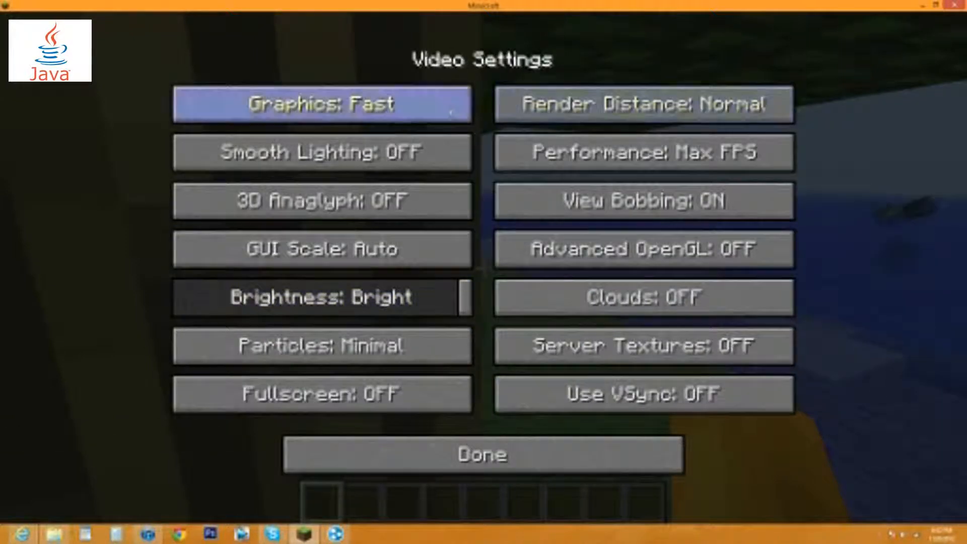
click(363, 107)
click(473, 459)
click(473, 458)
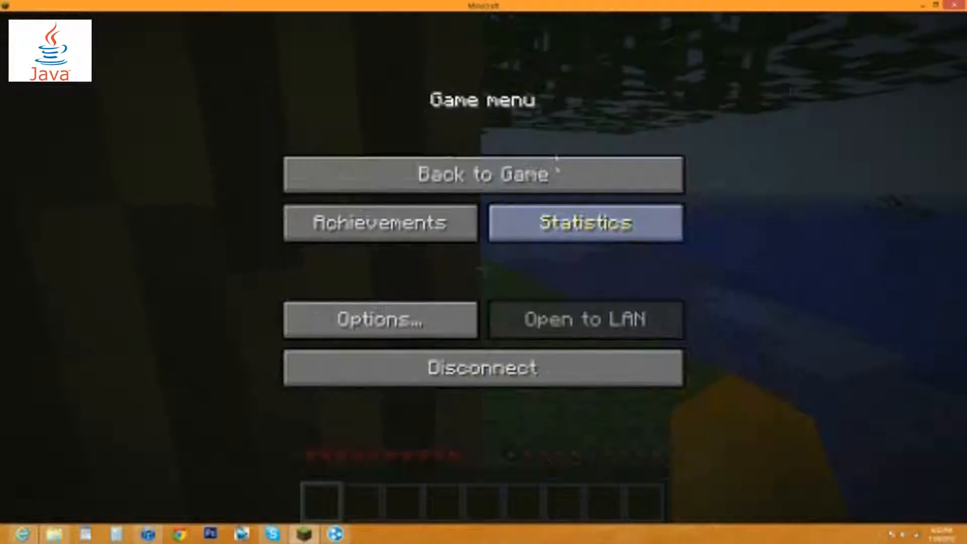
click(553, 165)
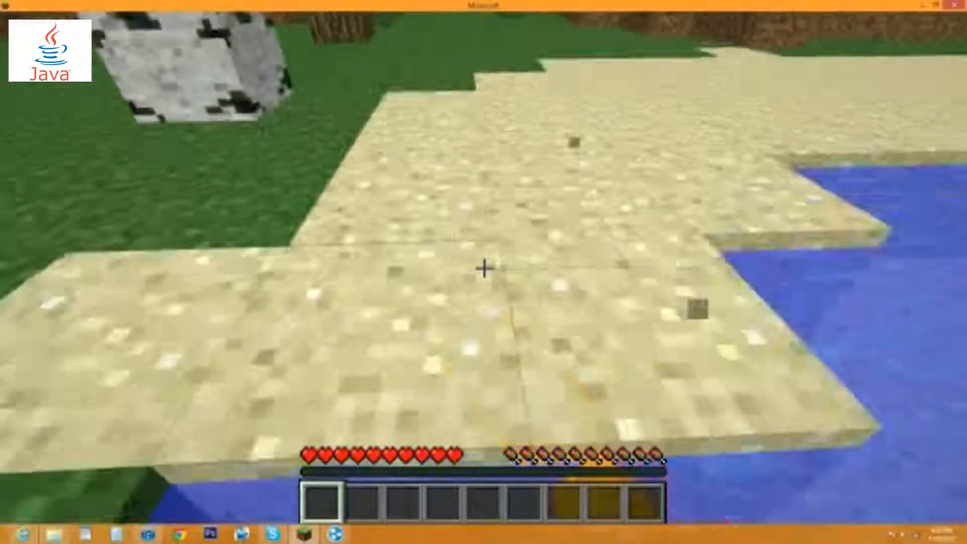
- Explore the server world on foot, walking through the birch and oak forest and along the sandy shoreline
key(w)
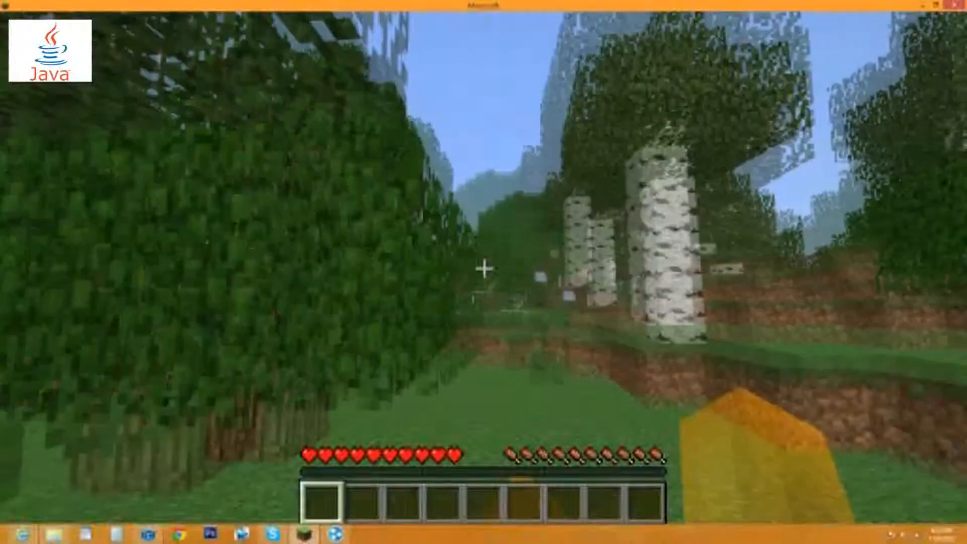
key(w)
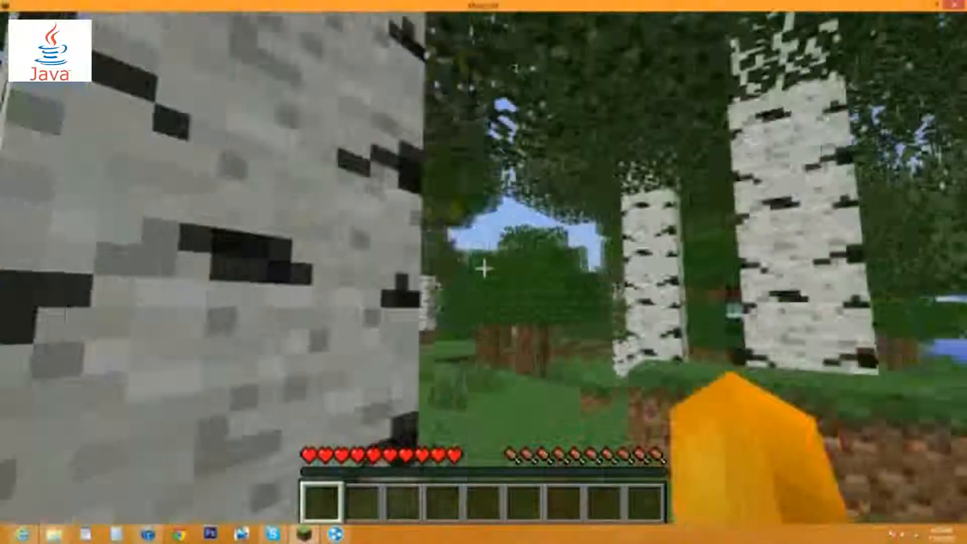
key(w)
click(484, 269)
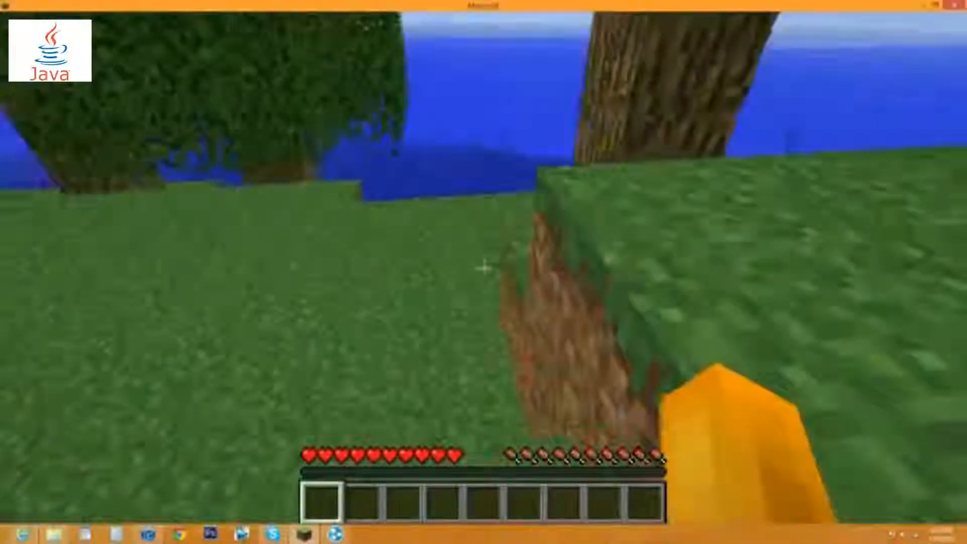
key(w)
click(485, 269)
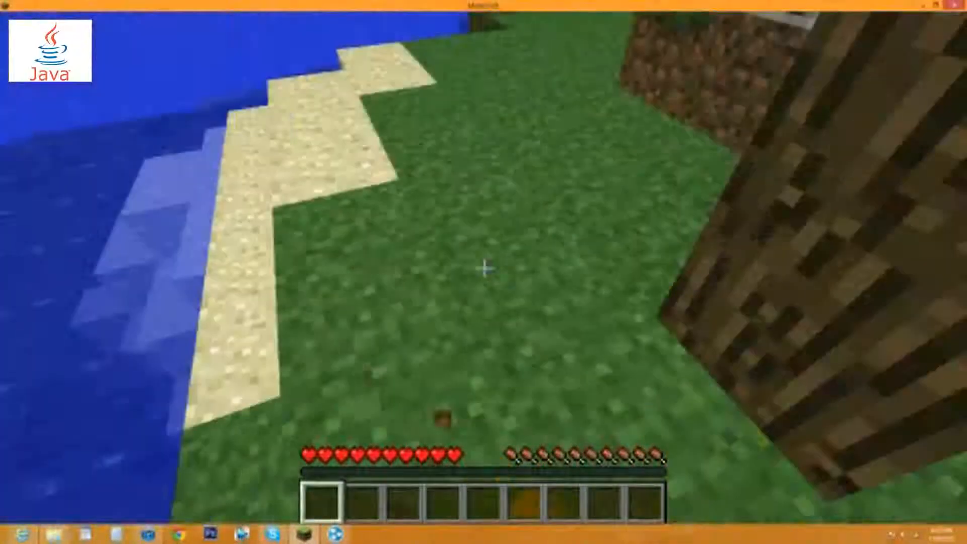
key(w)
click(485, 269)
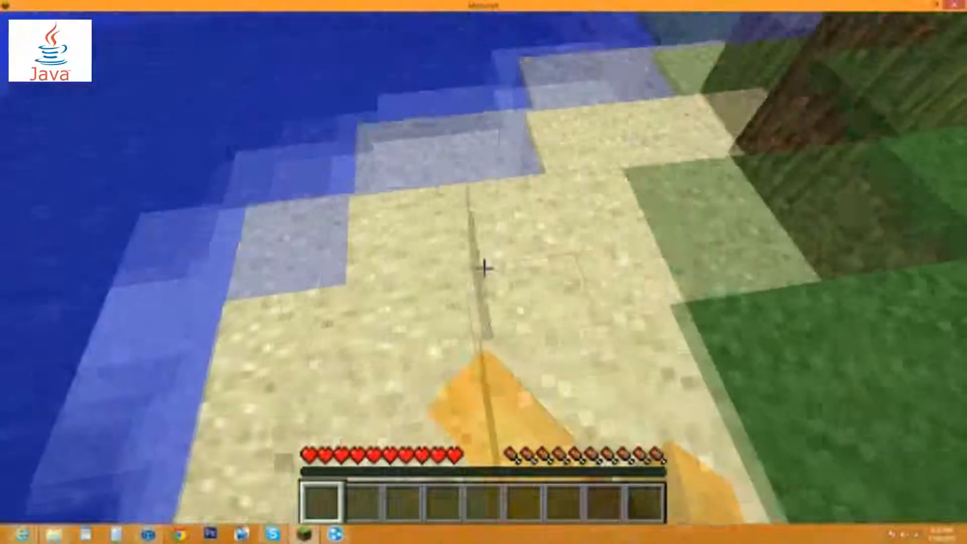
key(w)
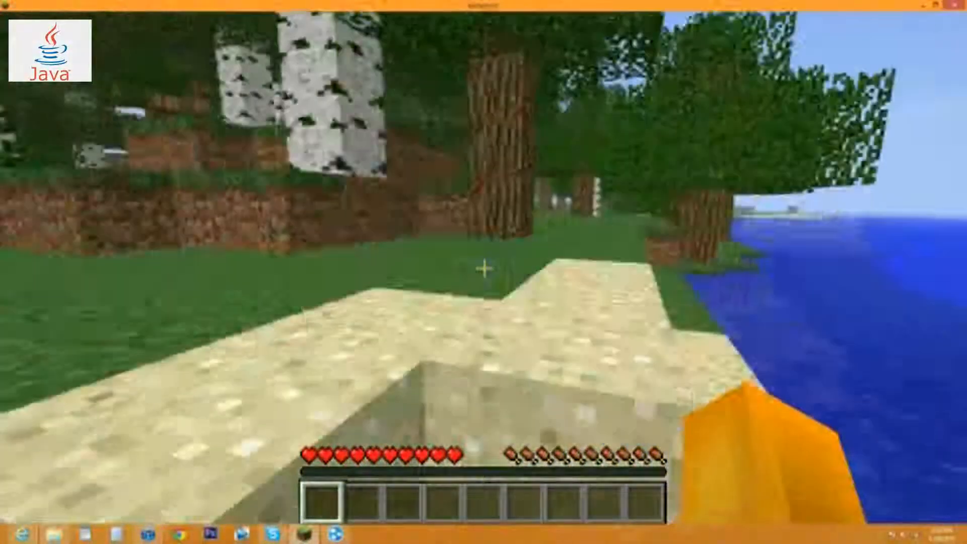
key(w)
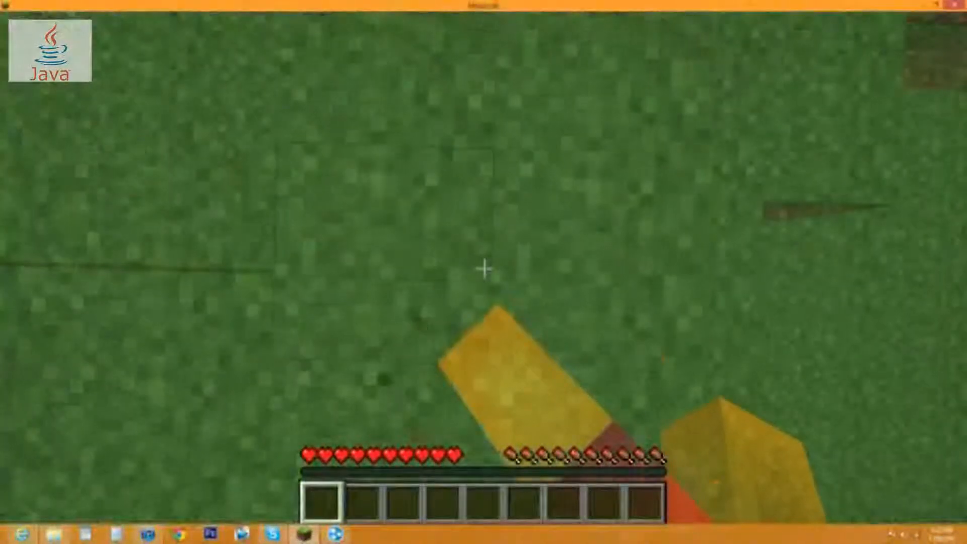
- Walk across the forest clearing and punch the tall grass growing there
key(w)
click(484, 269)
click(484, 268)
click(485, 268)
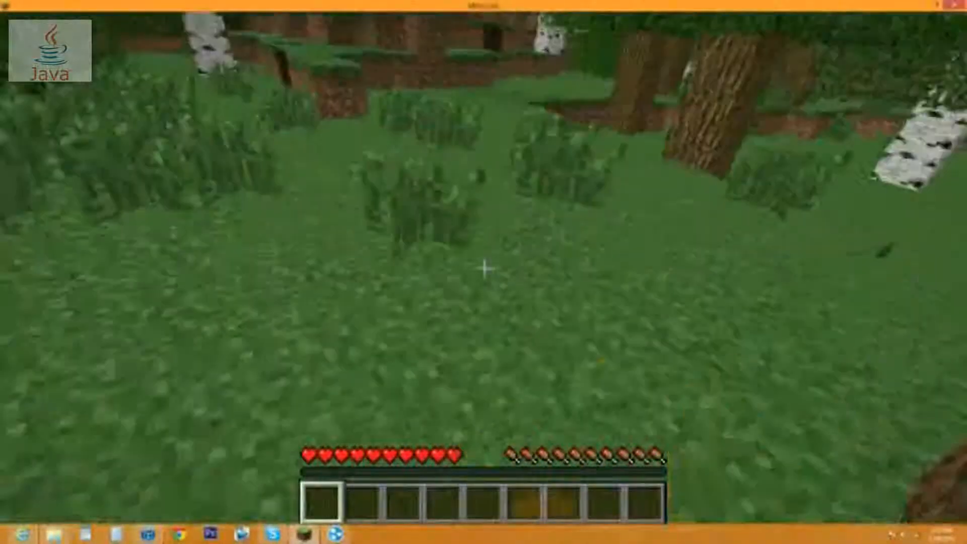
key(w)
click(484, 269)
click(485, 269)
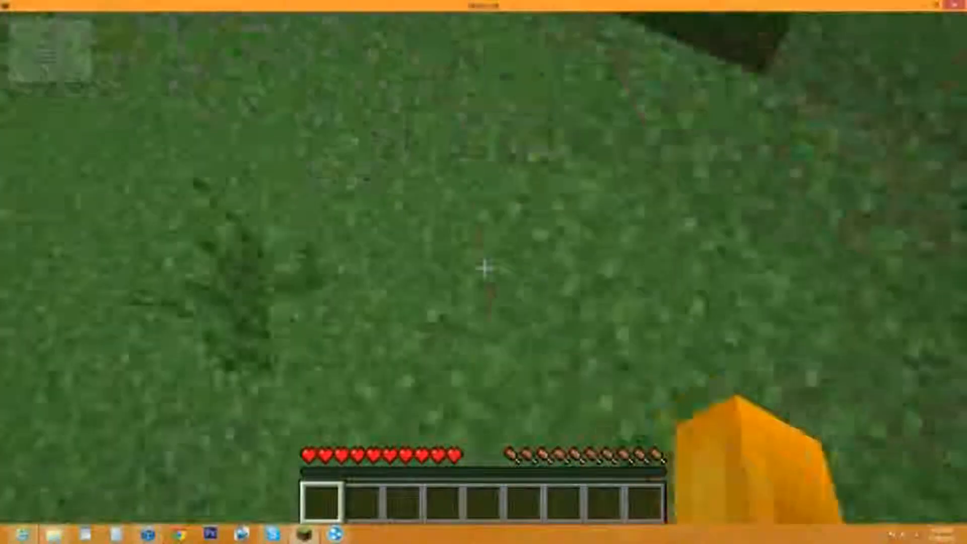
key(w)
click(484, 268)
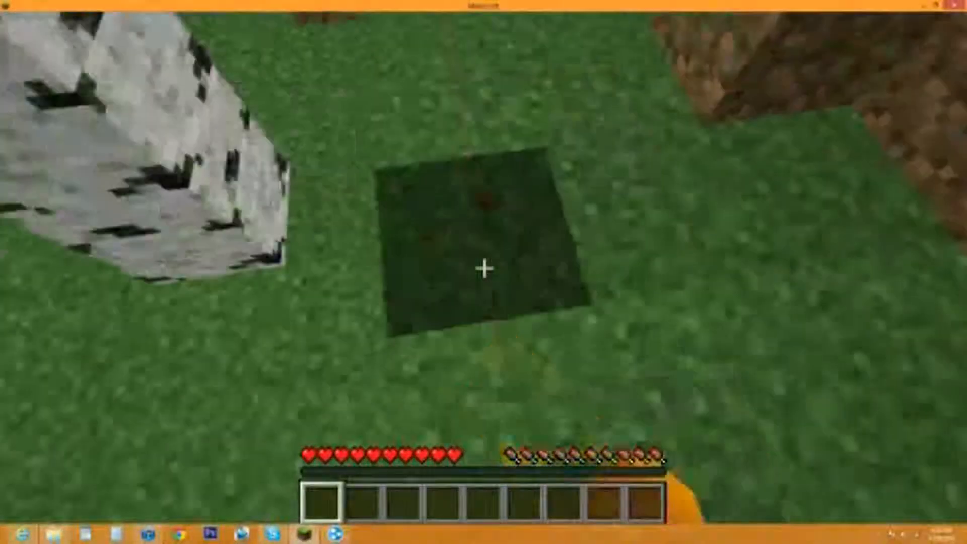
- Walk on past the birch trees, pick up a sapling, and plant it on the grass in the forest
key(w)
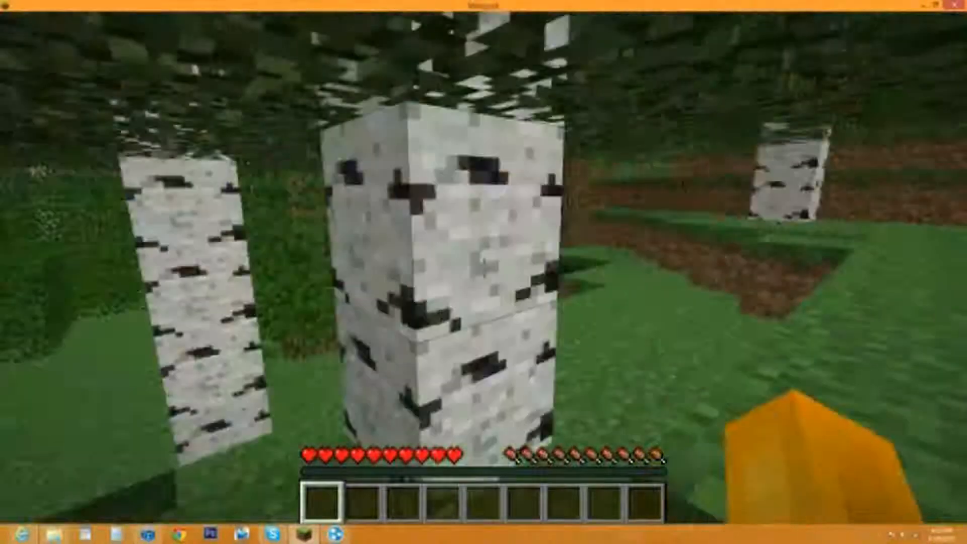
key(w)
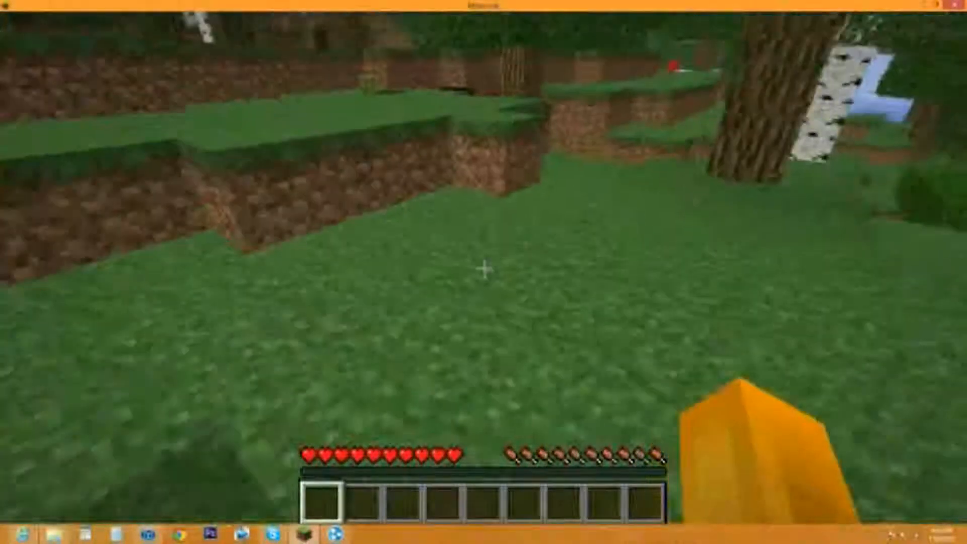
key(w)
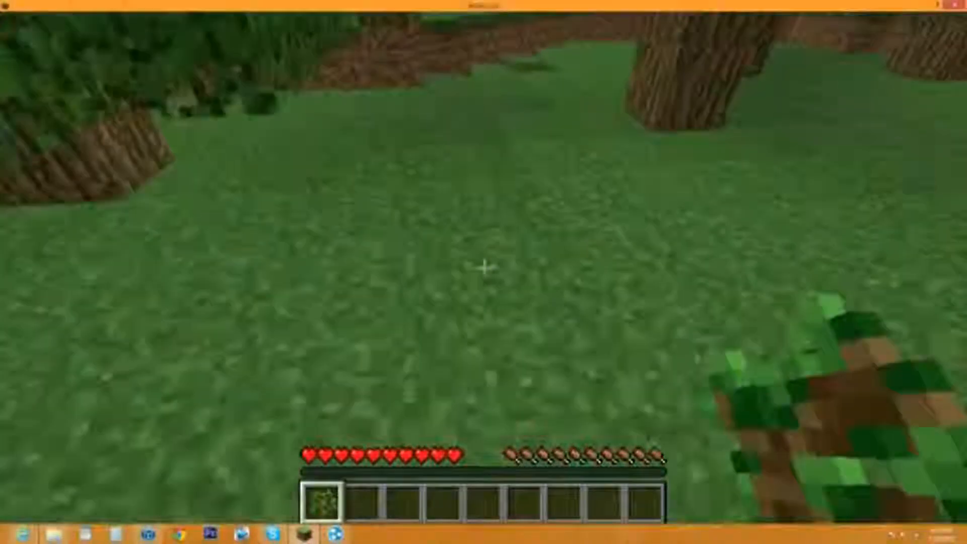
right_click(484, 268)
key(w)
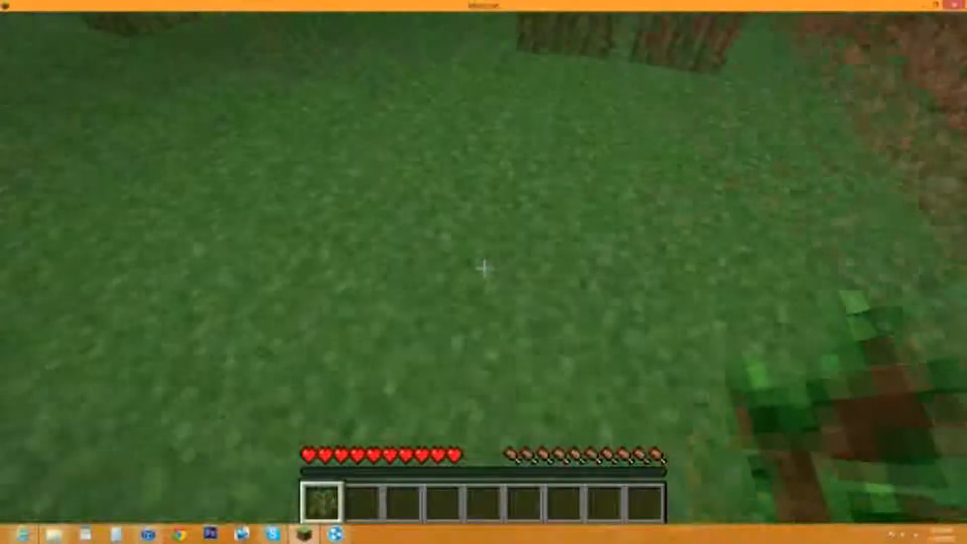
right_click(484, 269)
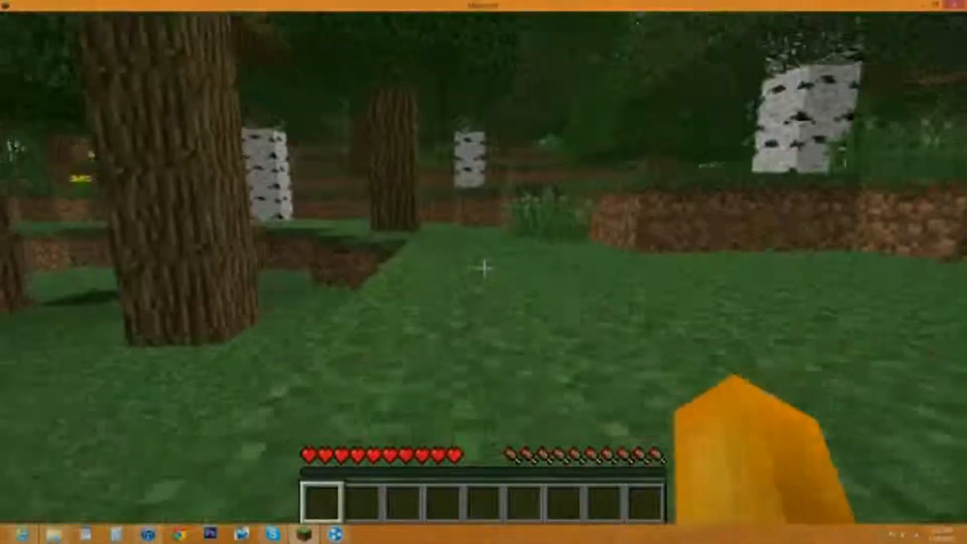
key(w)
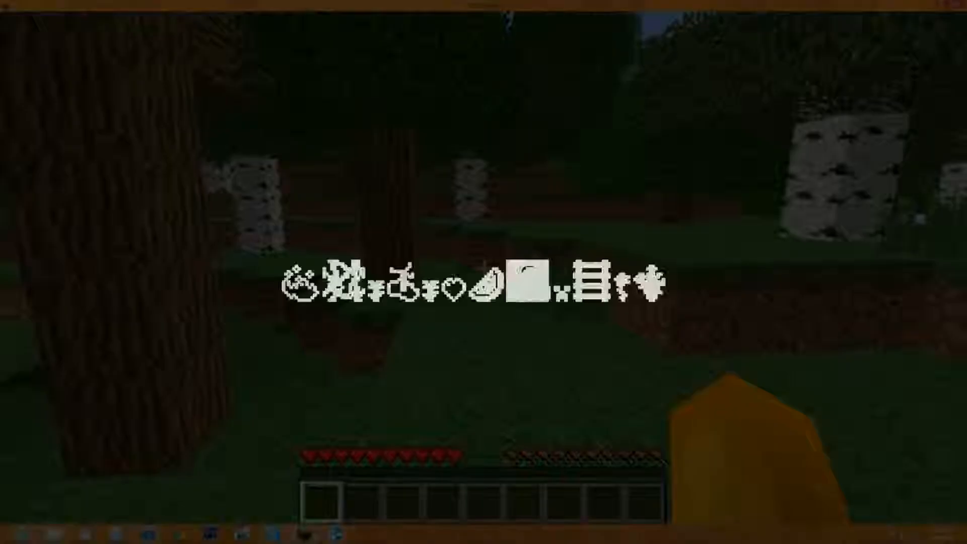